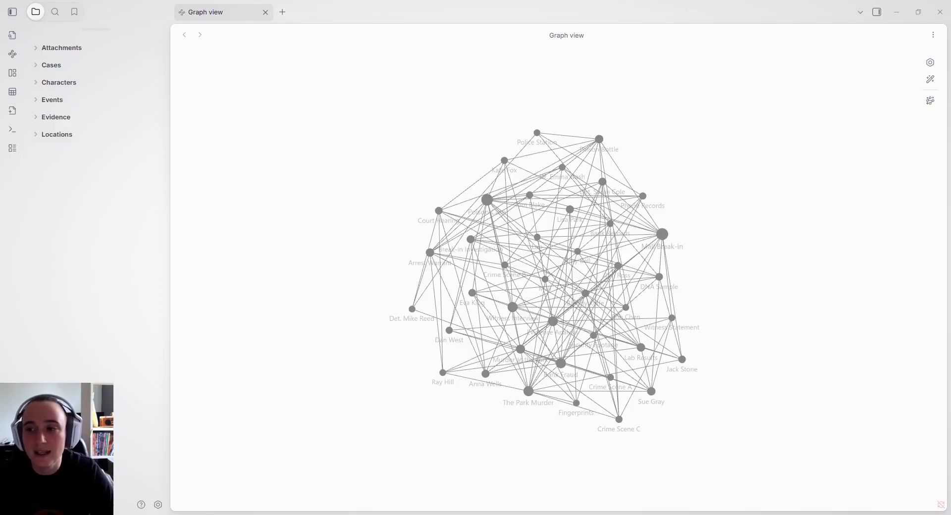
# Try to enable the extended graph, and expand the Performances section in the Extended Graph plugin settings
pyautogui.click(931, 101)
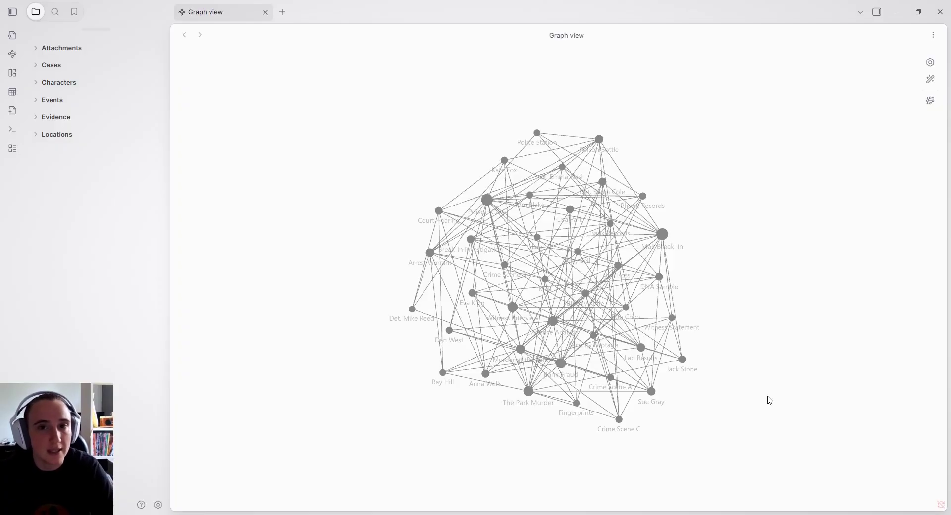
pyautogui.click(159, 505)
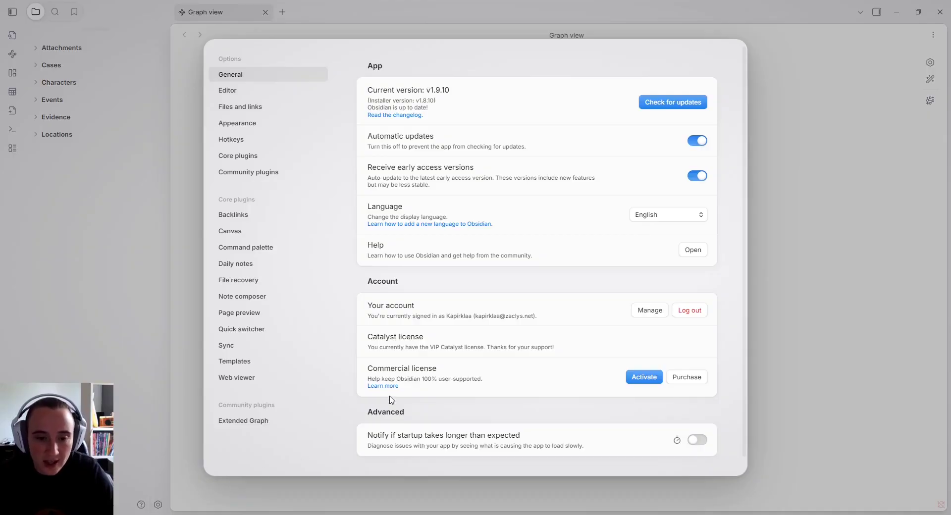
pyautogui.click(265, 421)
pyautogui.scroll(-3, 426, 371)
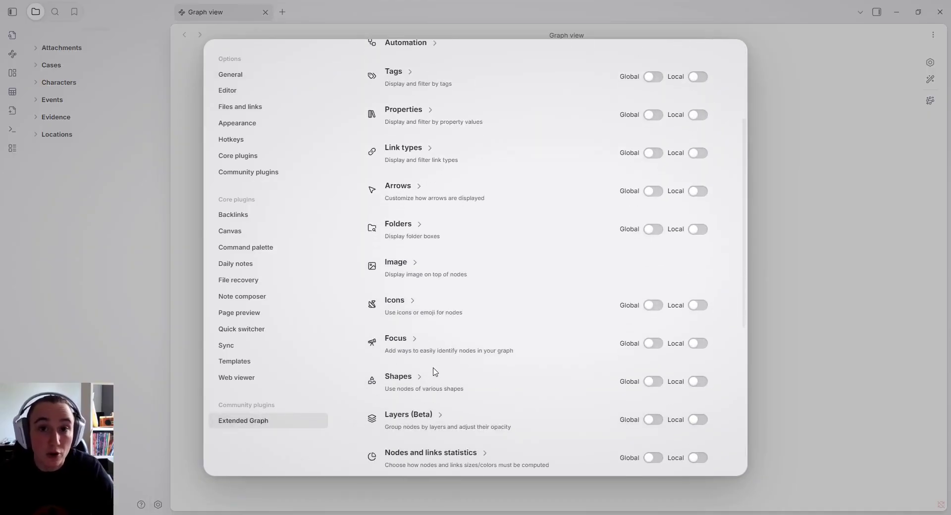
pyautogui.scroll(-6, 436, 371)
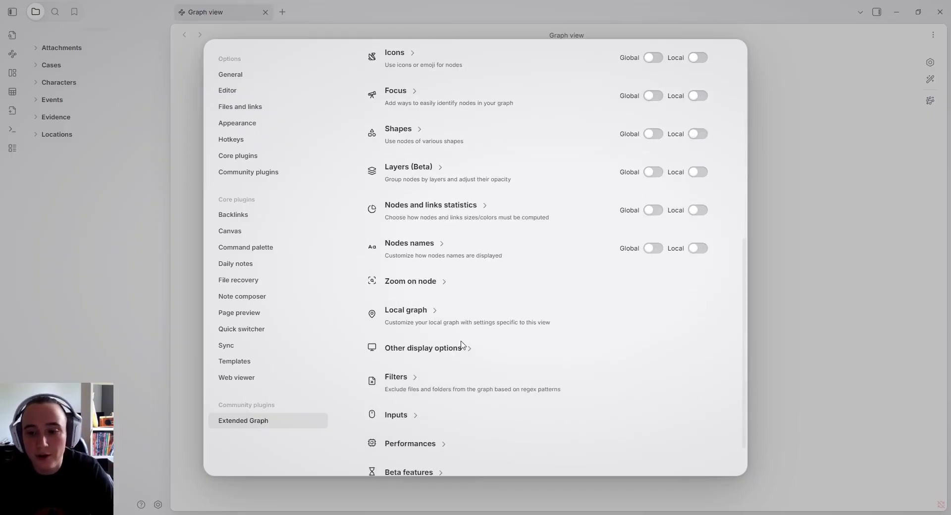
pyautogui.click(447, 405)
pyautogui.scroll(-3, 558, 378)
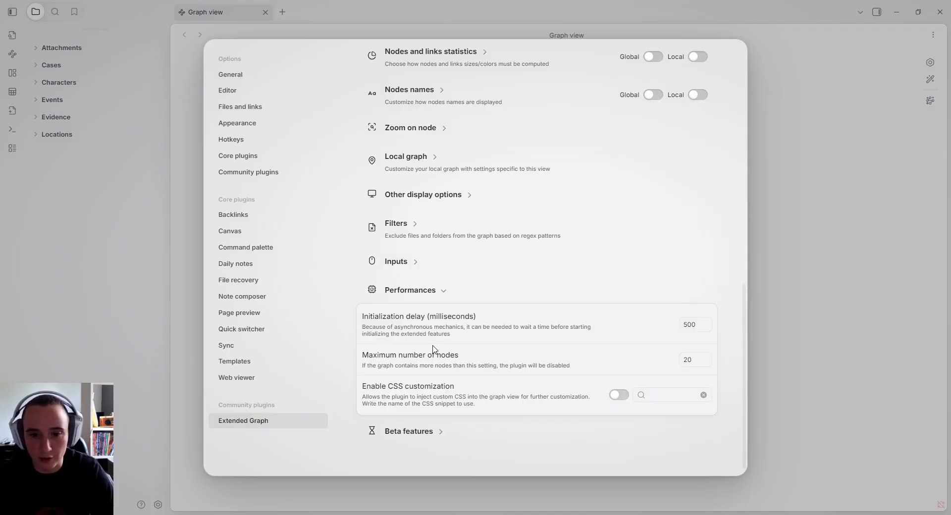
# Set the plugin's maximum number of nodes to 100 and enable the extended graph in the graph view
pyautogui.click(695, 359)
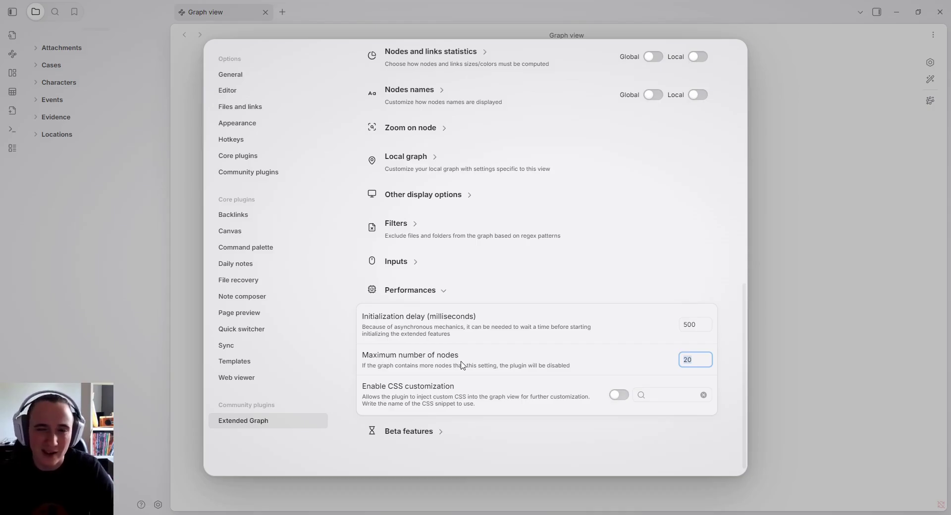
pyautogui.press('BackSpace')
pyautogui.press('BackSpace')
pyautogui.write('100')
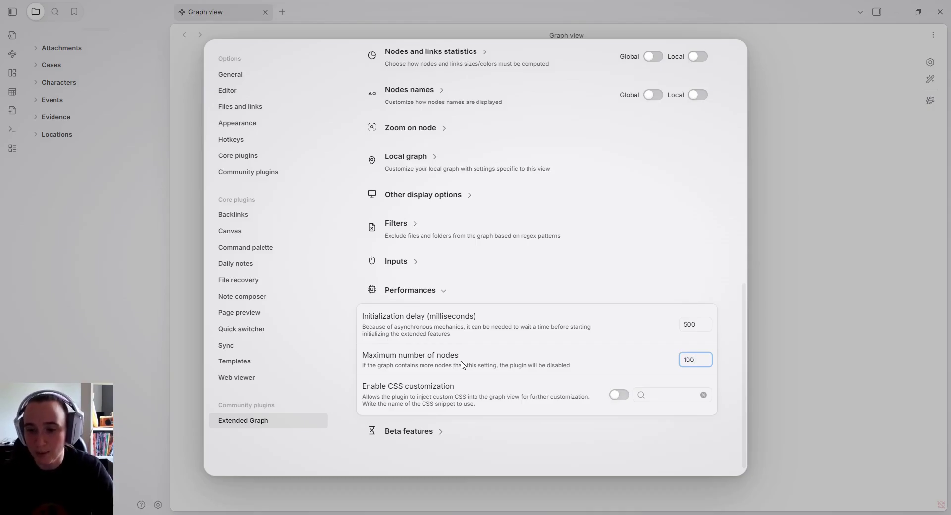
pyautogui.click(463, 369)
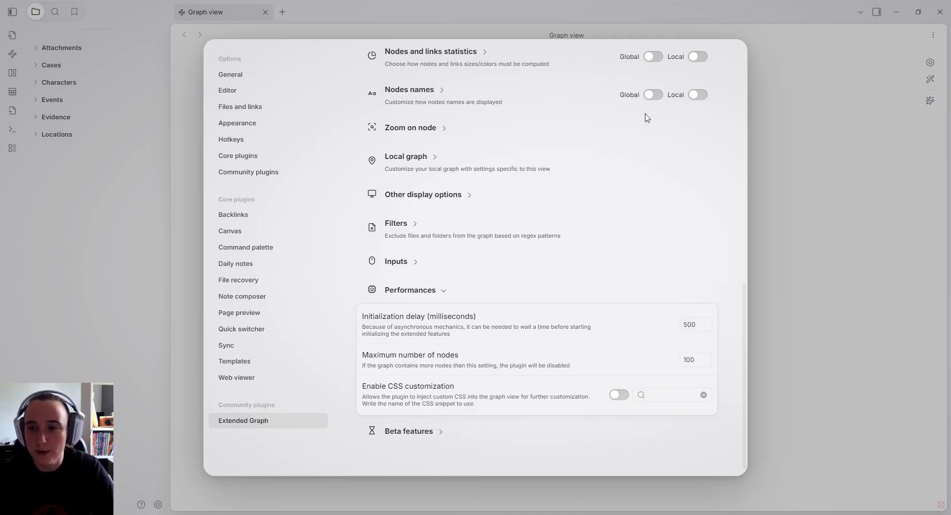
pyautogui.click(806, 121)
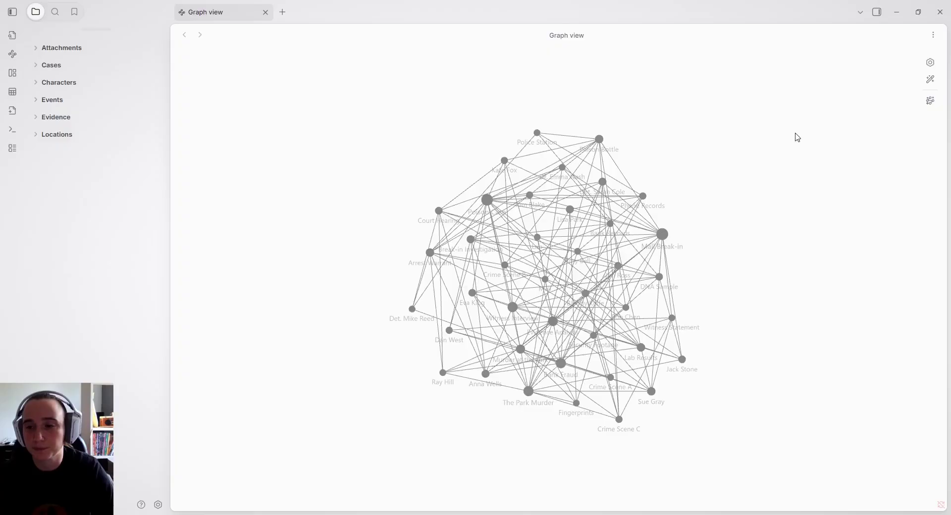
pyautogui.click(930, 101)
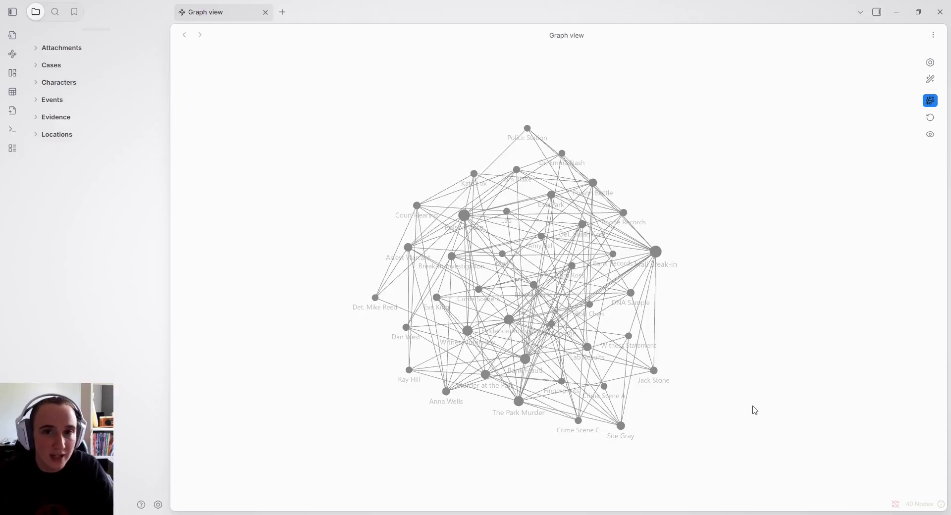
# Enable images from a property and tags for the global graph in the plugin settings, and reload the graph
pyautogui.click(158, 504)
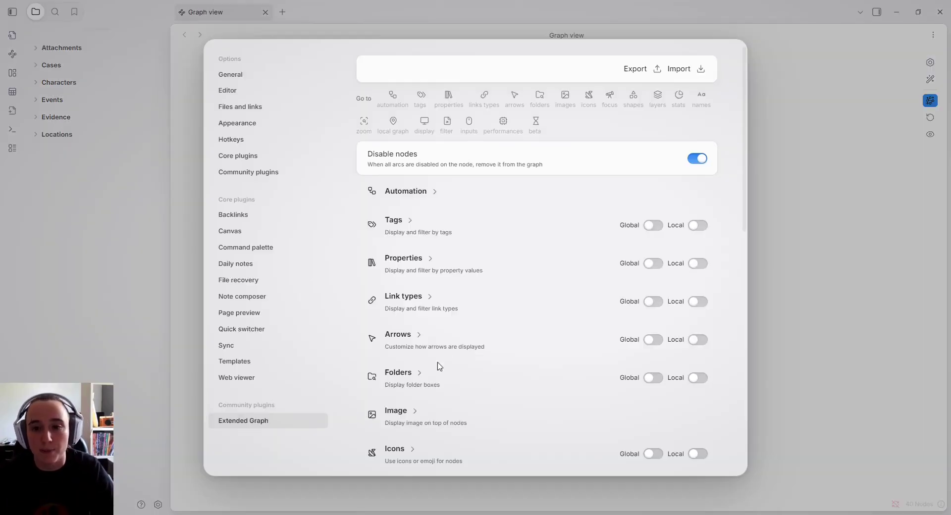
pyautogui.scroll(-1, 514, 330)
pyautogui.scroll(-3, 514, 330)
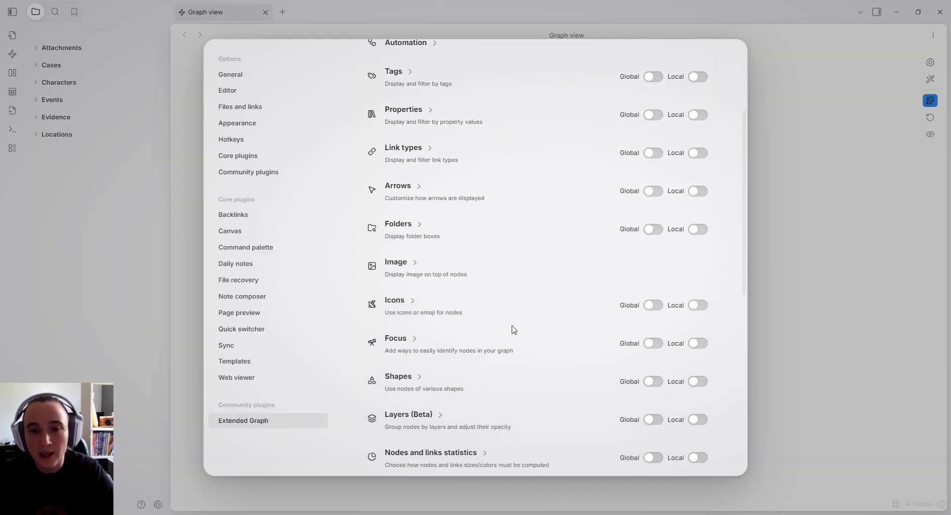
pyautogui.scroll(1, 514, 330)
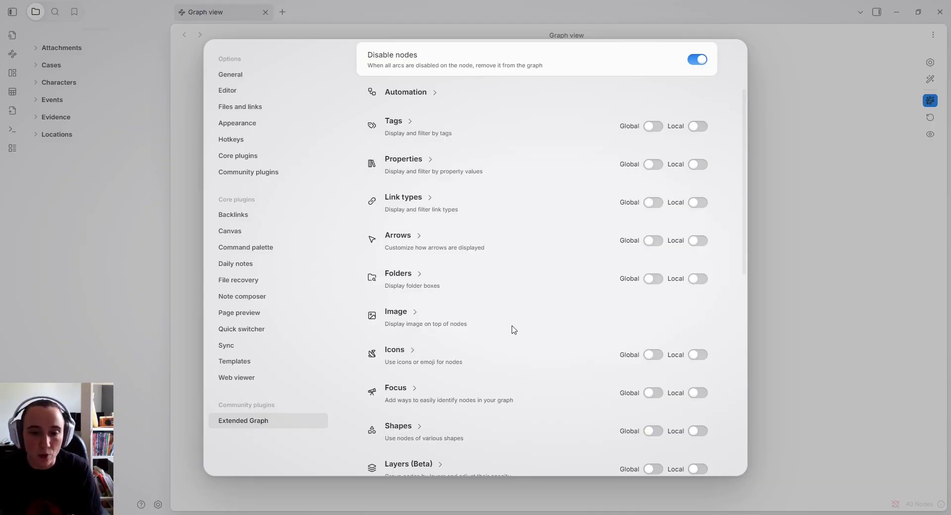
pyautogui.click(415, 312)
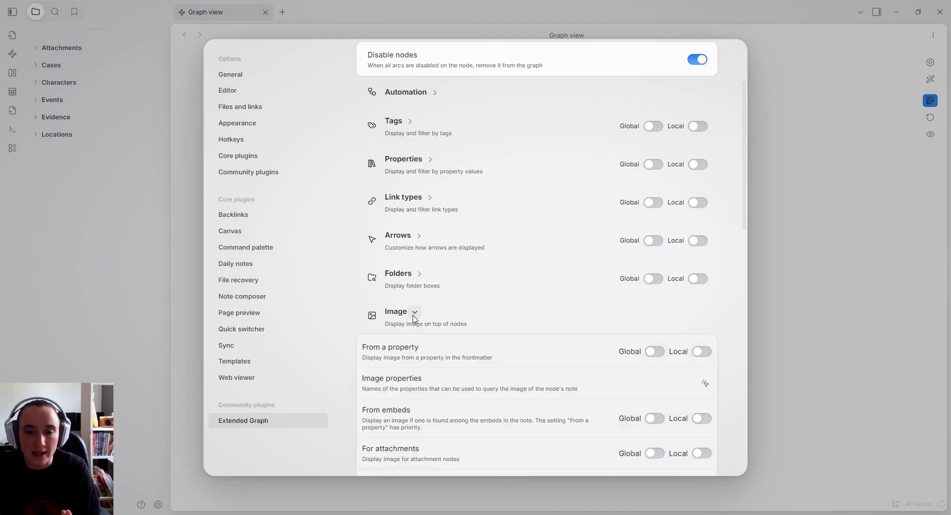
pyautogui.click(650, 352)
pyautogui.click(654, 128)
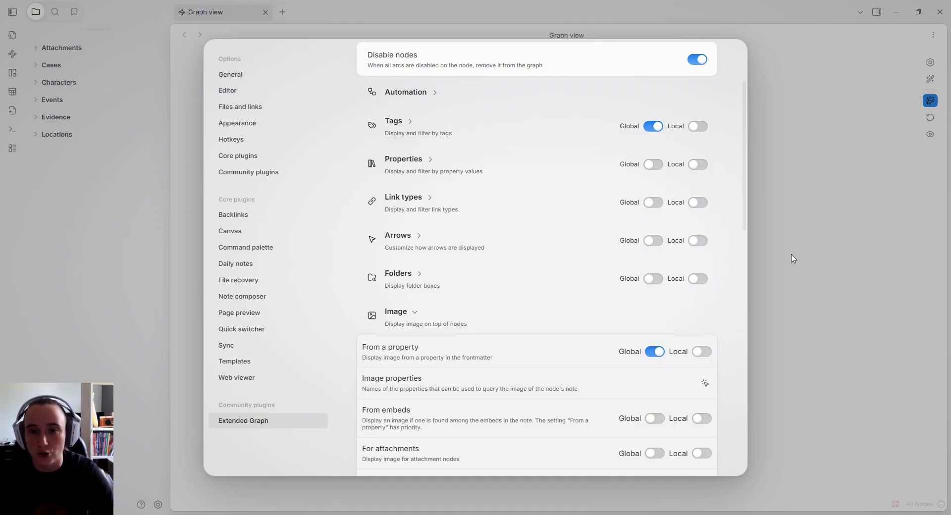
pyautogui.click(811, 194)
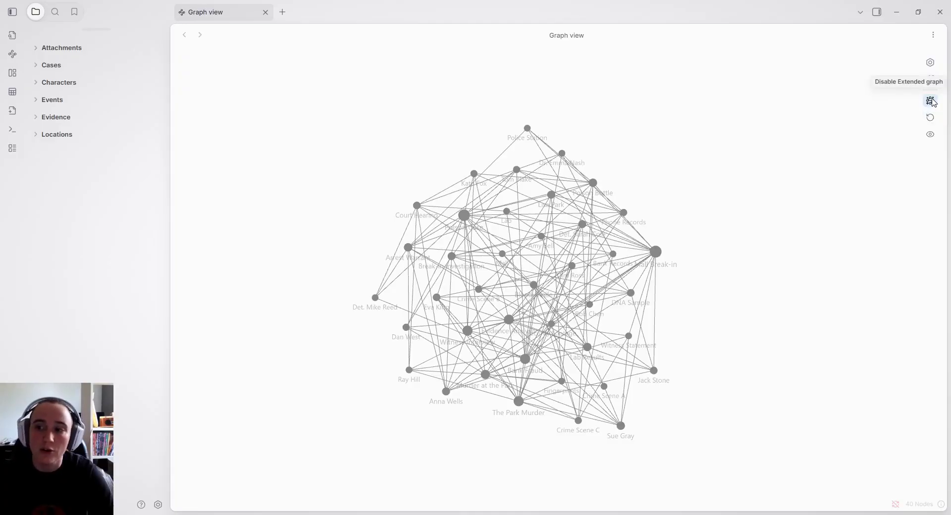
pyautogui.click(928, 119)
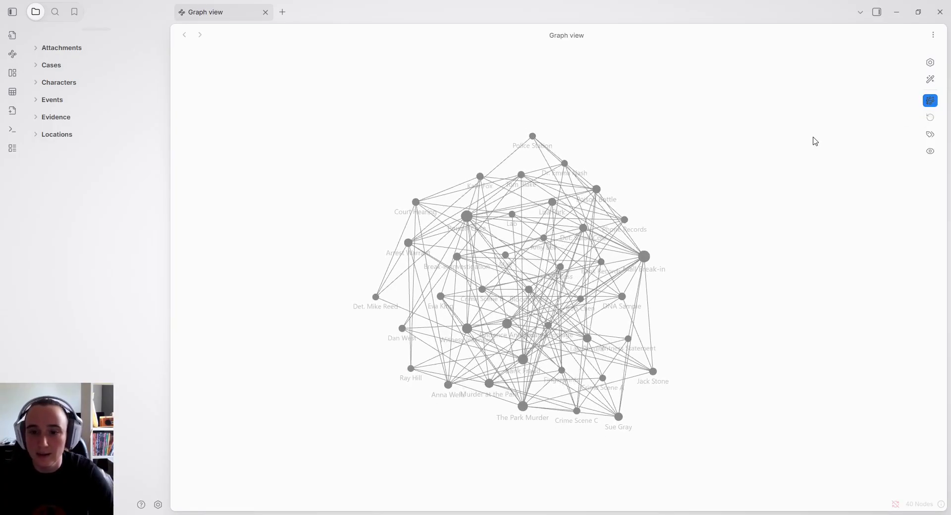
# Inspect the node images and coloured tag arcs up close, and show the tag legend for the graph
pyautogui.scroll(5, 568, 224)
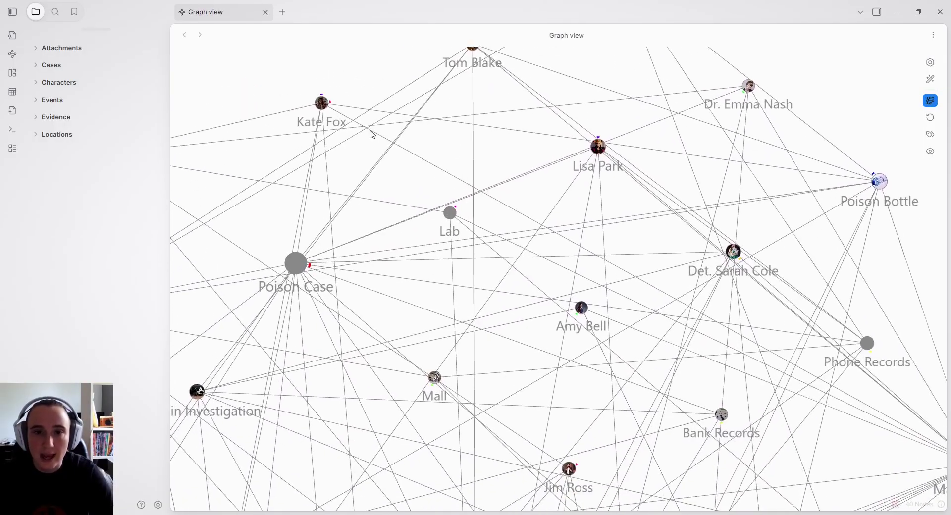
pyautogui.scroll(5, 337, 97)
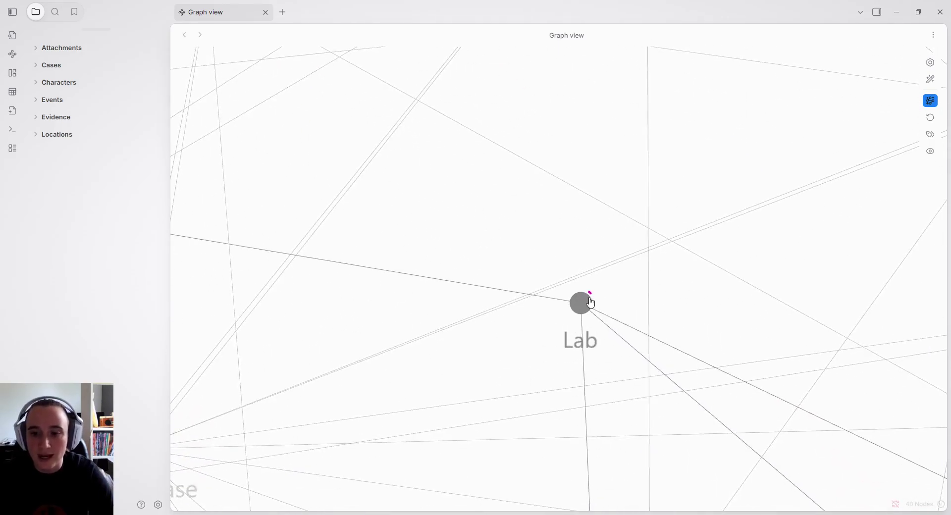
pyautogui.scroll(-5, 611, 297)
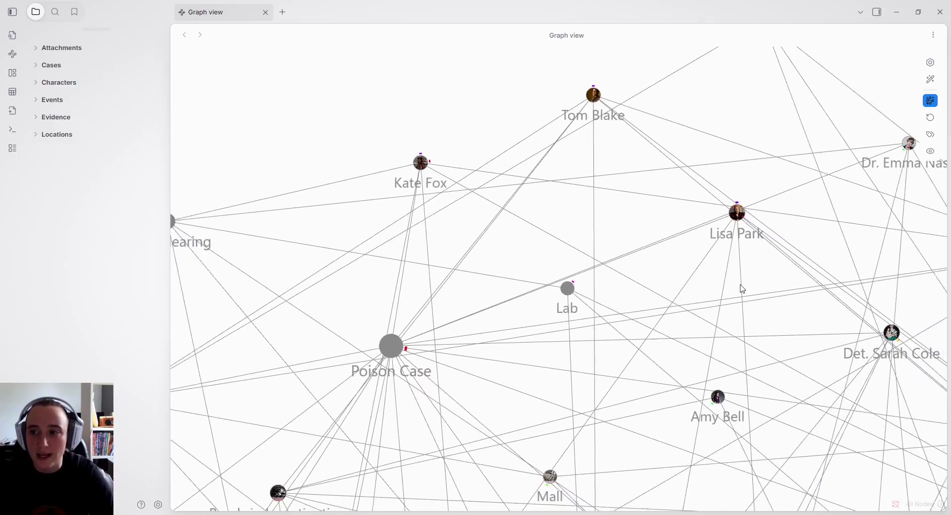
pyautogui.click(931, 135)
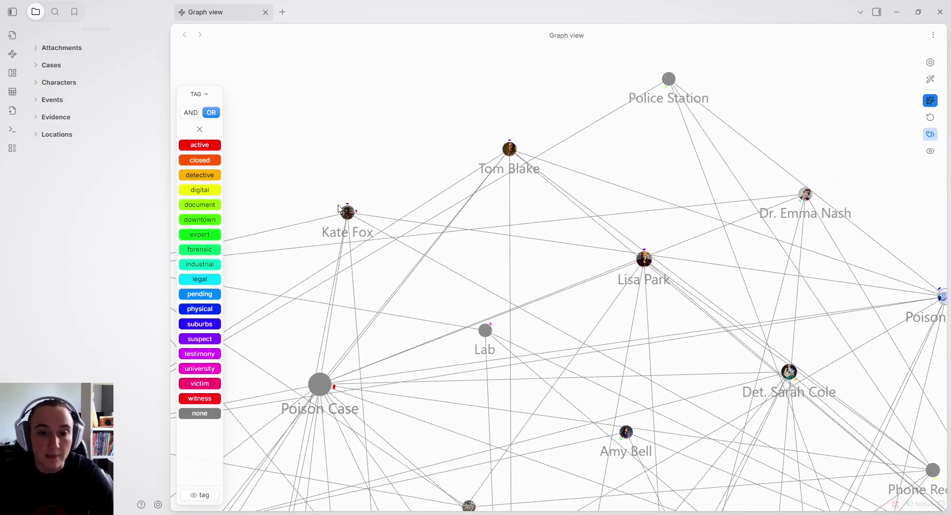
pyautogui.scroll(-6, 508, 218)
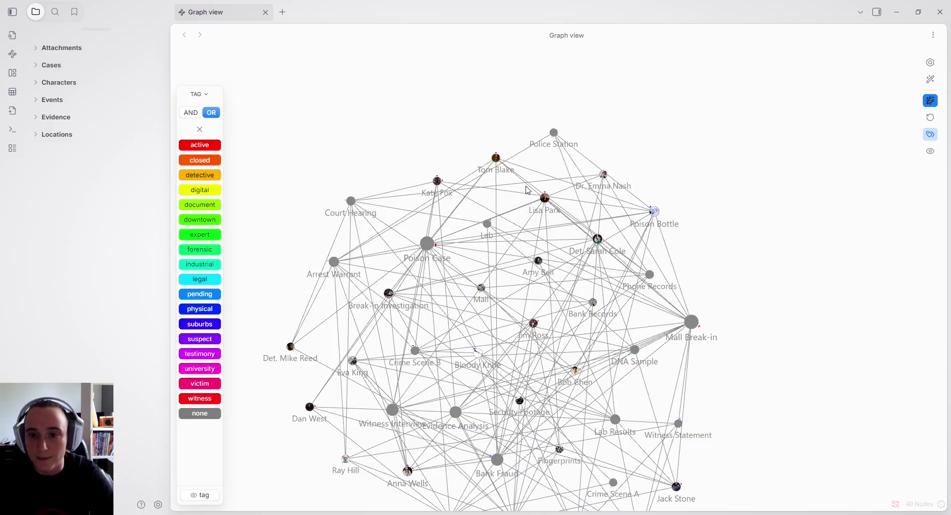
# Turn on tag nodes in the graph filters to compare them with the tag legend, and turn them off again
pyautogui.click(929, 63)
pyautogui.click(864, 63)
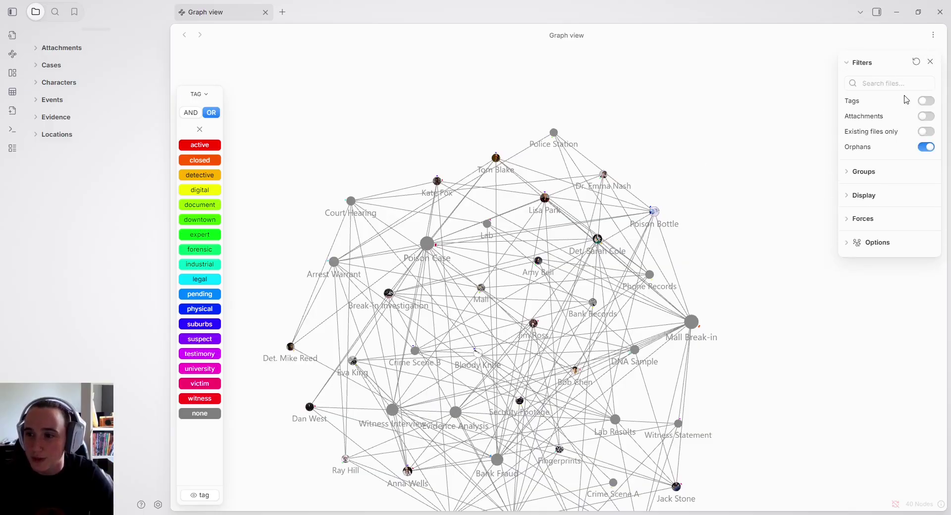
pyautogui.click(925, 101)
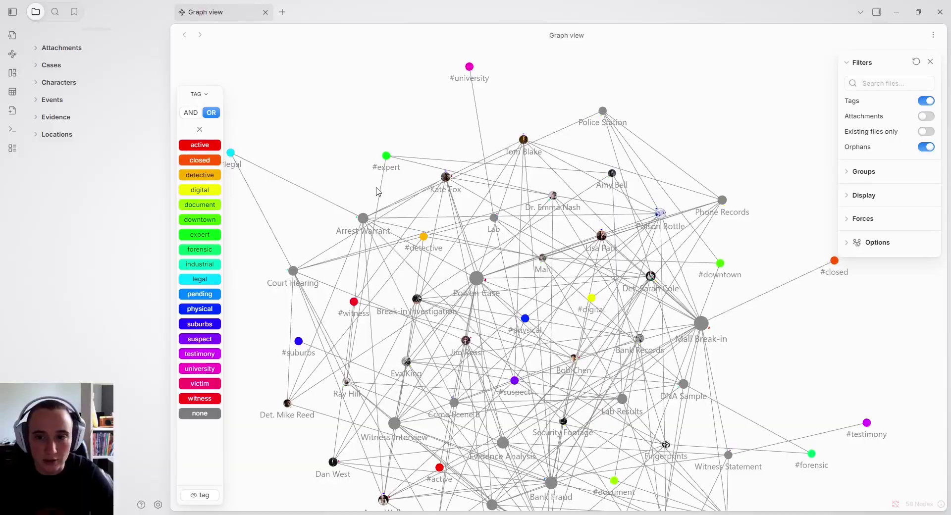
pyautogui.scroll(3, 374, 178)
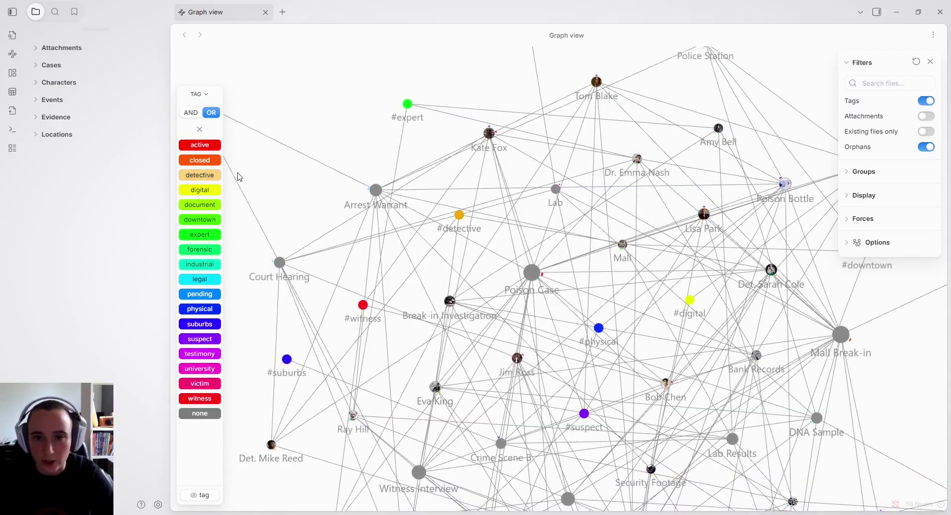
pyautogui.click(926, 101)
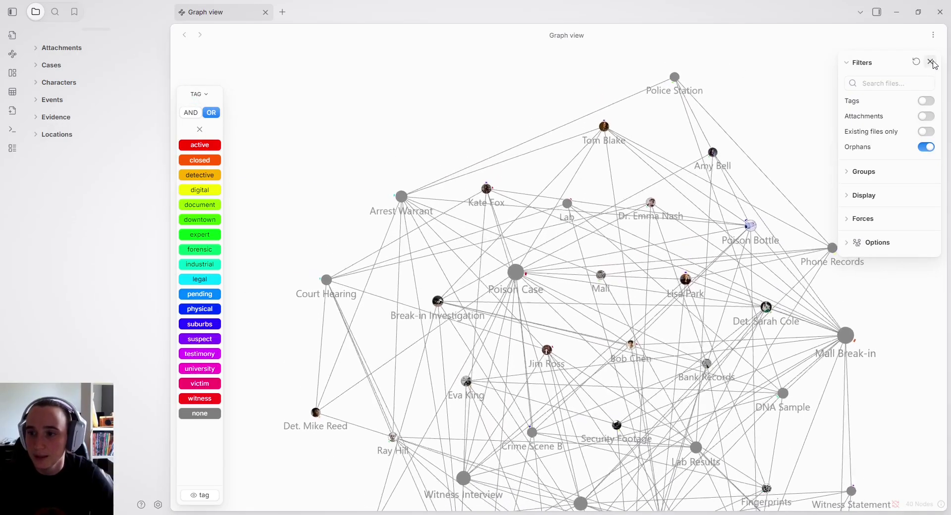
pyautogui.click(930, 61)
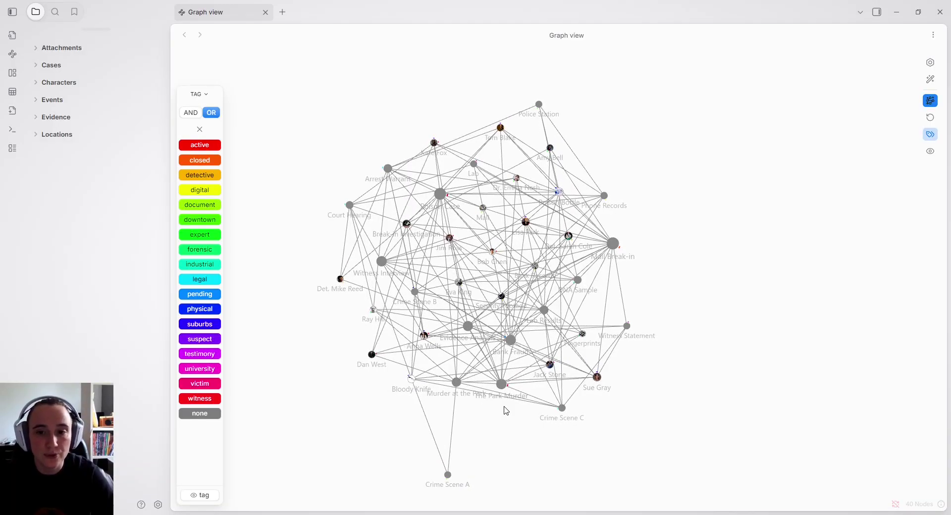
# Disable the extended graph and turn on the Attachments and Tags filters for the plain graph
pyautogui.click(930, 100)
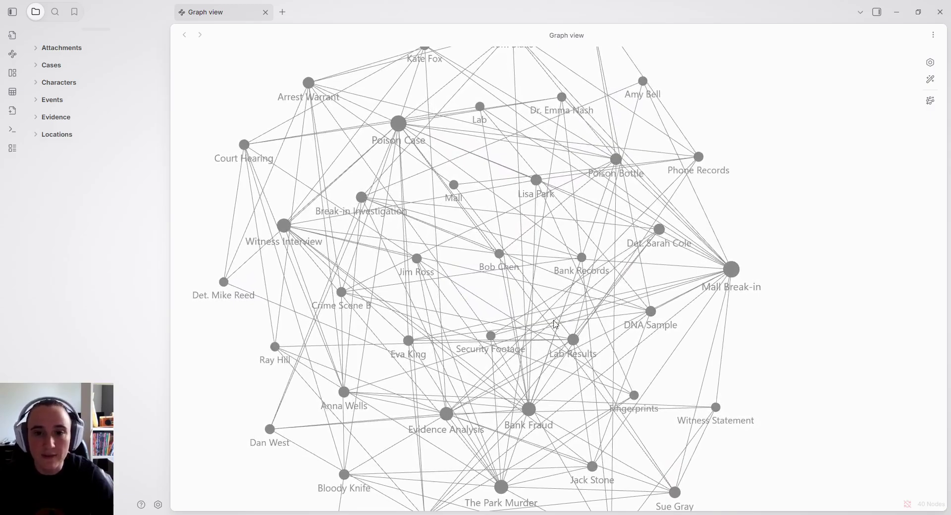
pyautogui.scroll(-3, 464, 383)
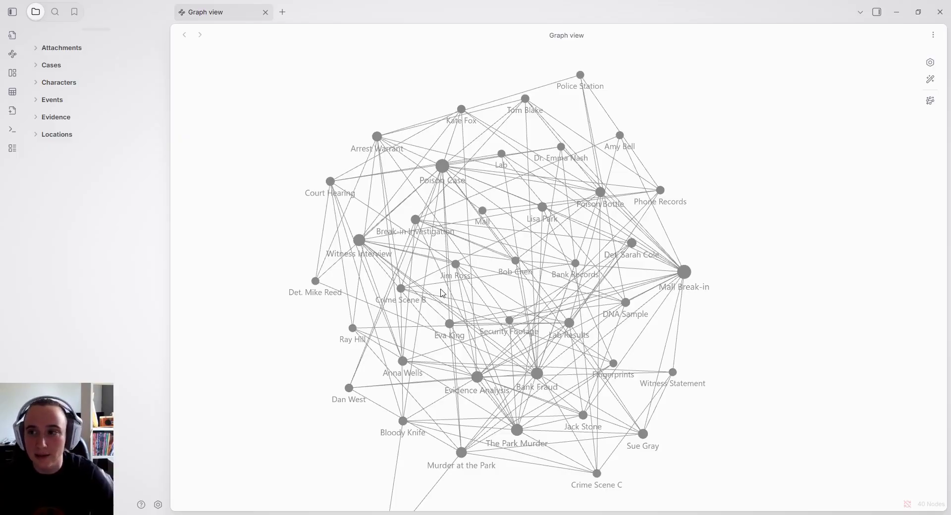
pyautogui.click(930, 63)
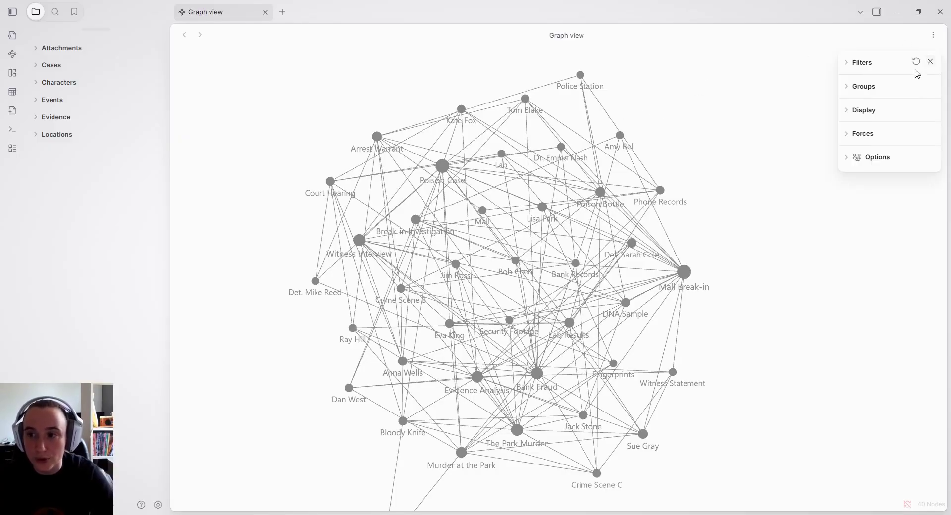
pyautogui.click(848, 63)
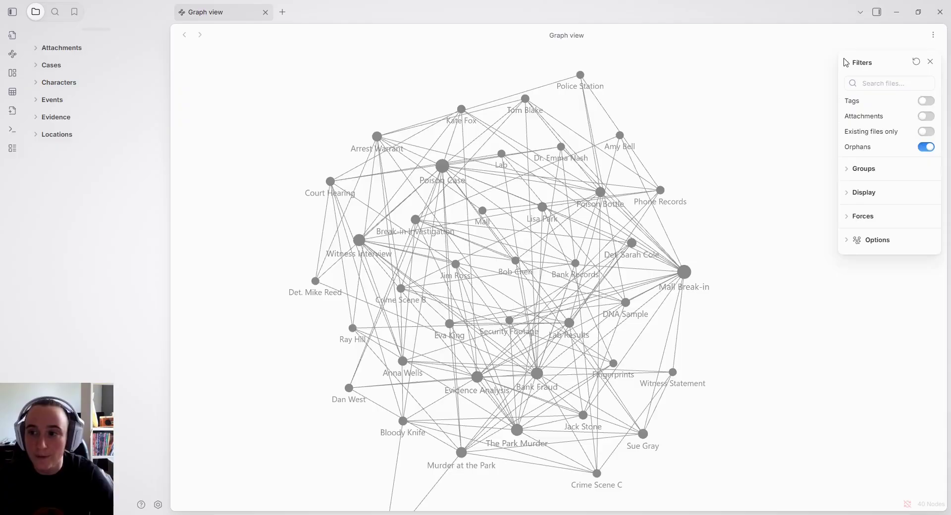
pyautogui.click(926, 116)
pyautogui.click(926, 101)
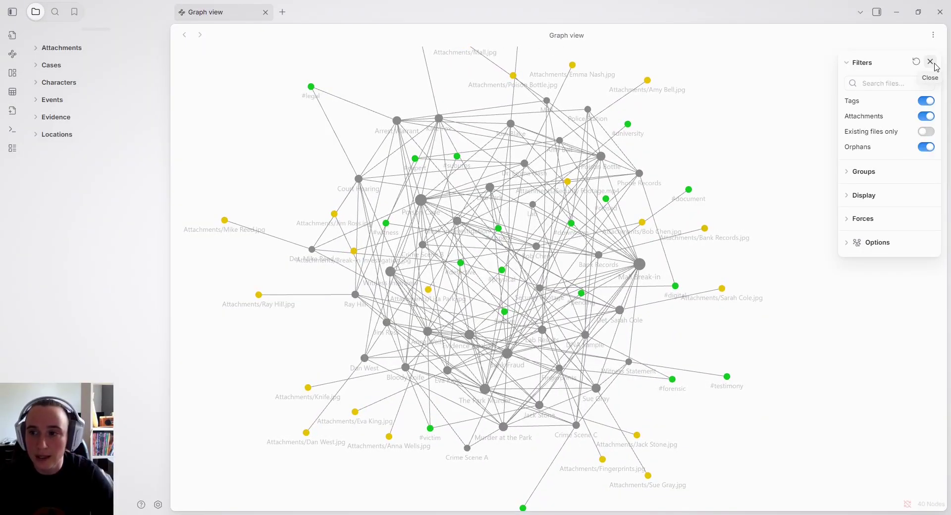
pyautogui.click(931, 62)
# Re-enable the extended graph and briefly show the graph states selector
pyautogui.click(930, 102)
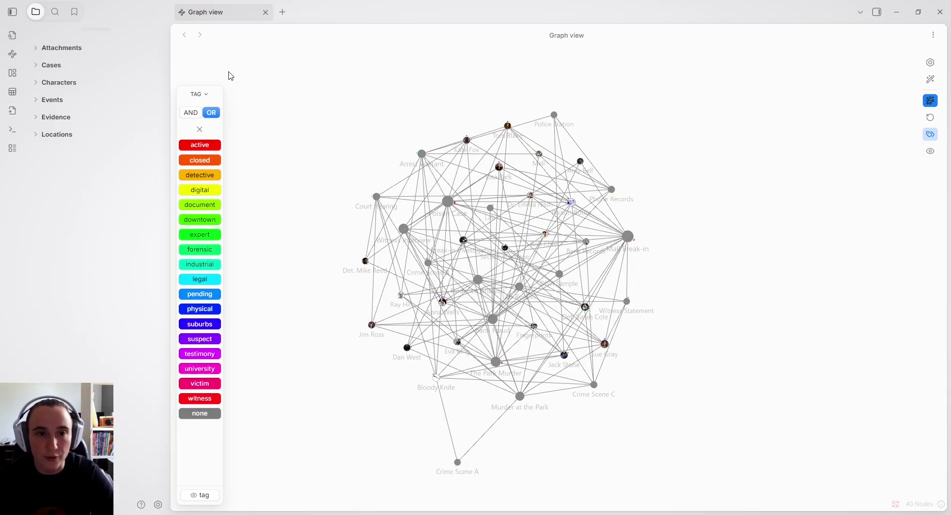
pyautogui.click(931, 151)
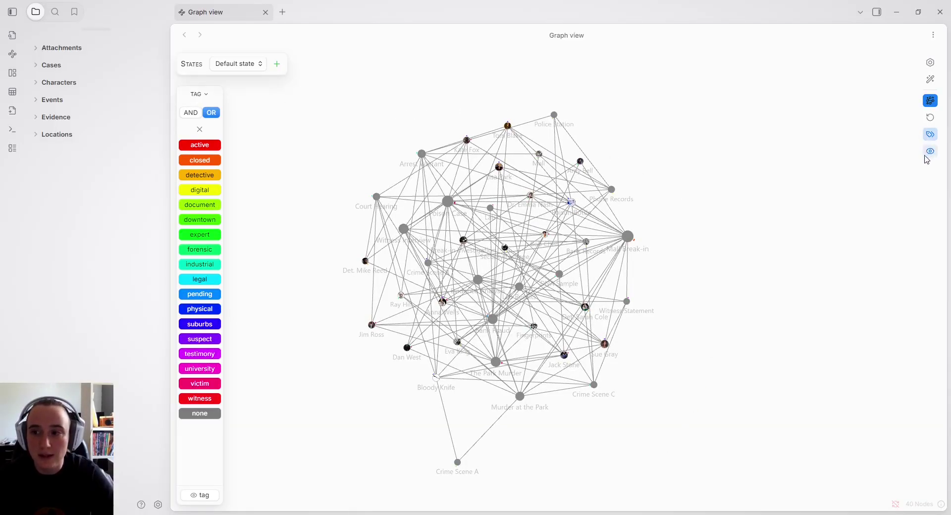
pyautogui.click(931, 153)
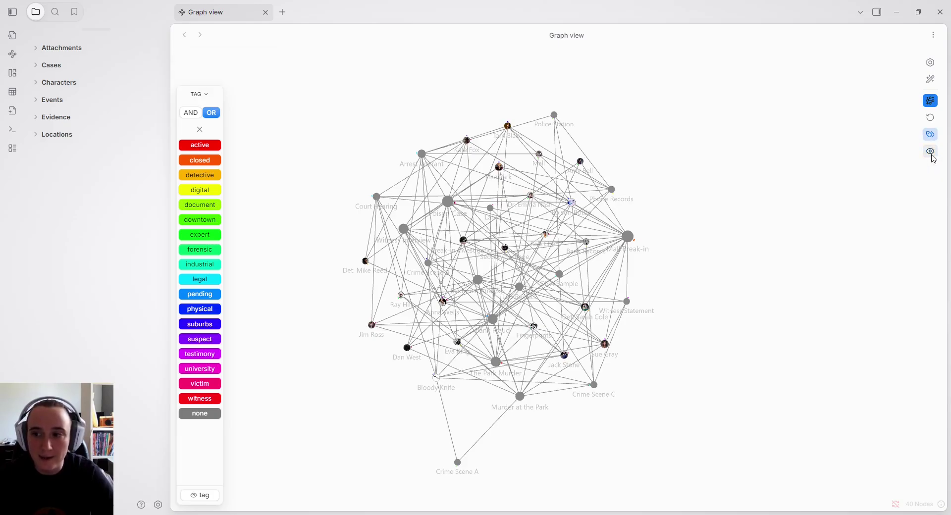
# Show the graph states selector, then turn on the Tags filter and save the setup for the default state
pyautogui.click(930, 152)
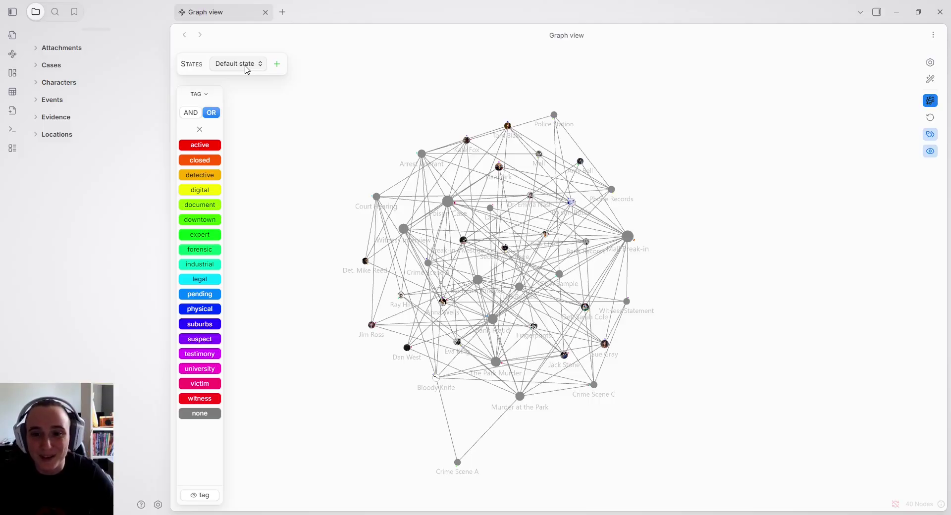
pyautogui.click(930, 64)
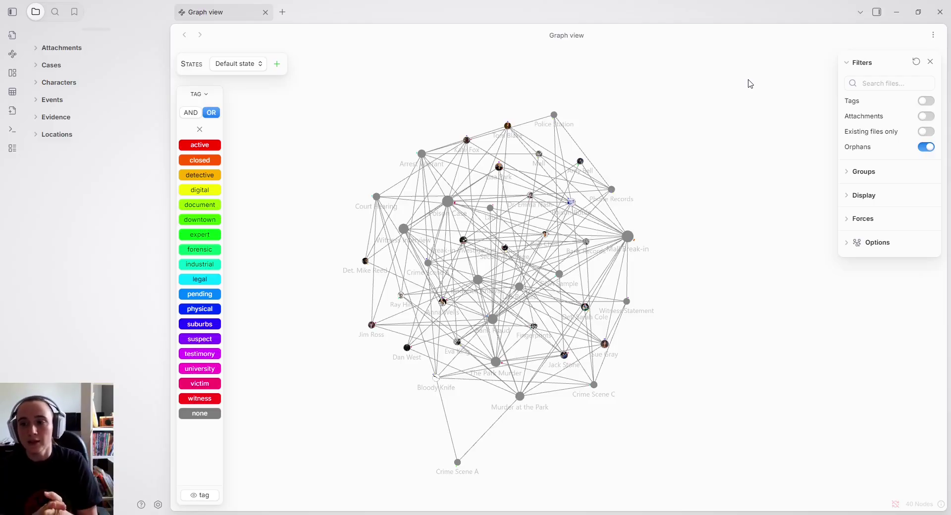
pyautogui.click(877, 243)
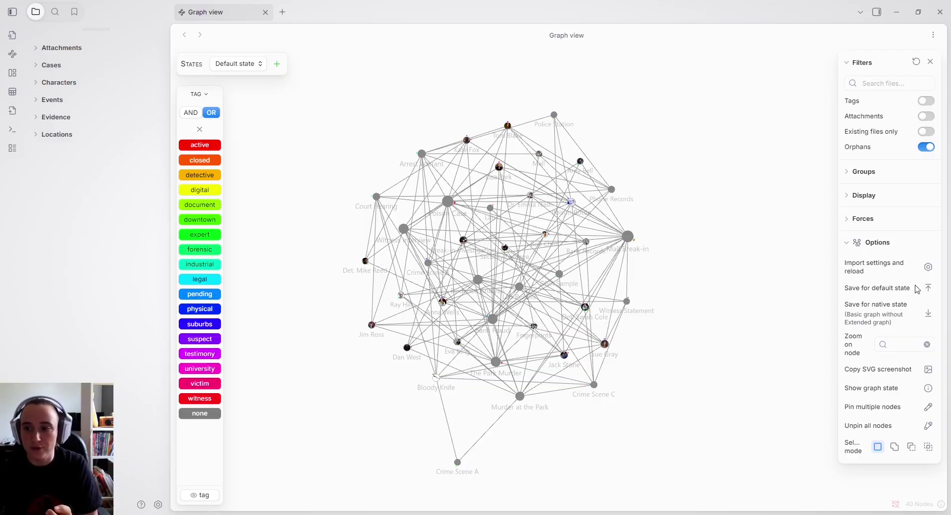
pyautogui.click(927, 102)
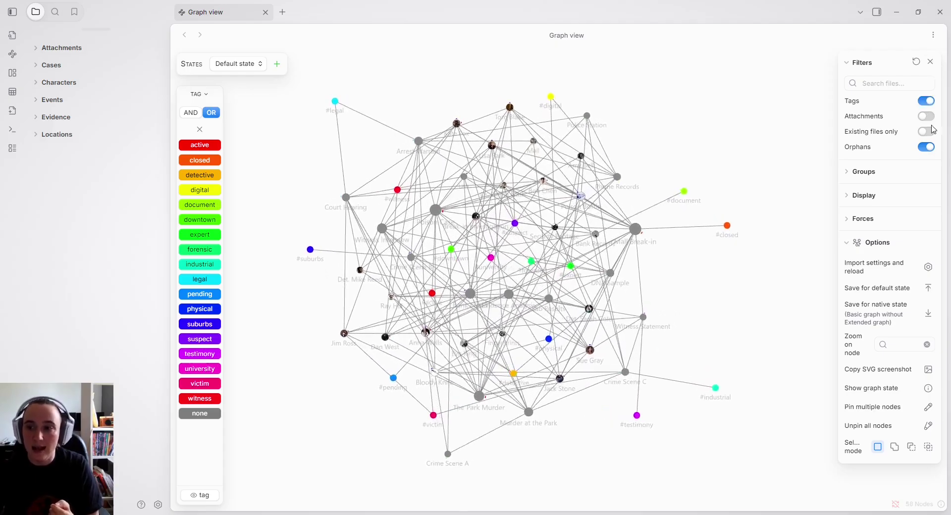
pyautogui.click(928, 288)
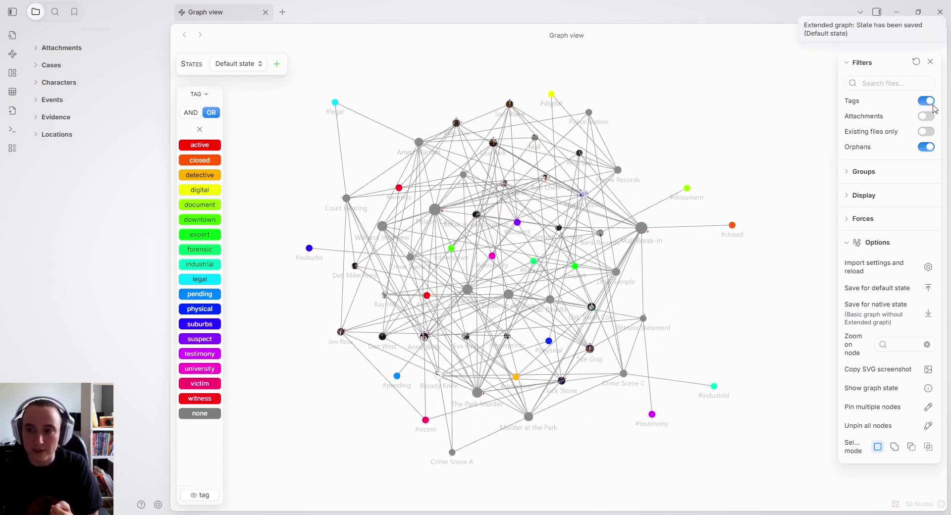
# Turn the extended graph off and on again to check the Tags filter saved in the default state
pyautogui.click(930, 62)
pyautogui.click(929, 102)
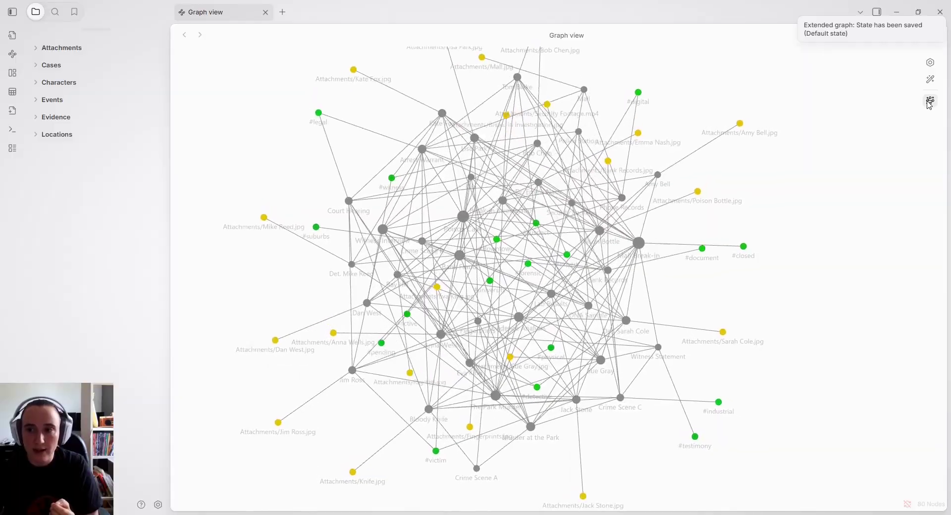
pyautogui.click(929, 102)
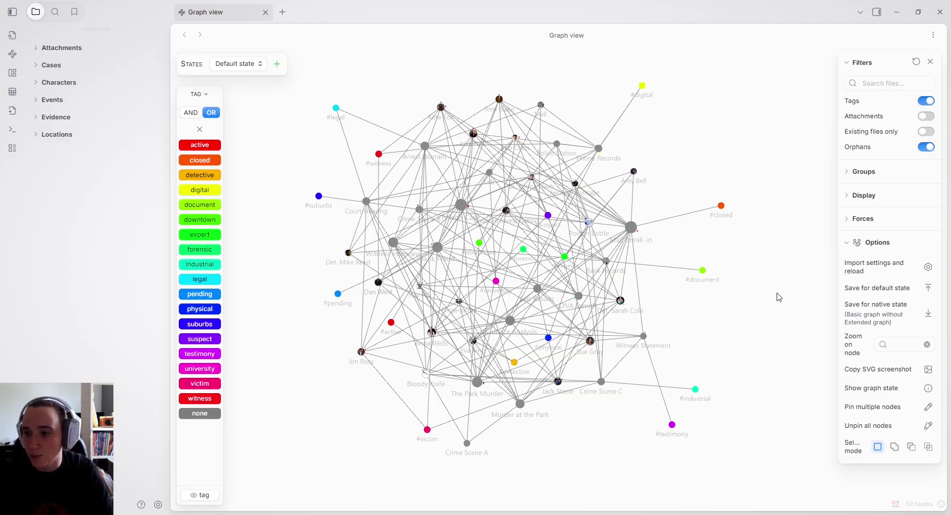
# Lower the graph's center force to about 0.15 and its link force, and save these options for the native state
pyautogui.click(870, 200)
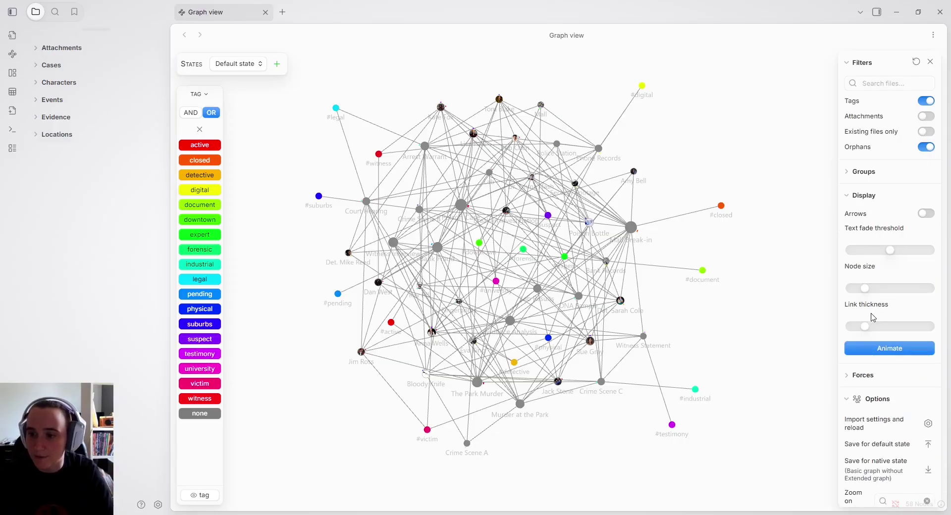
pyautogui.click(864, 196)
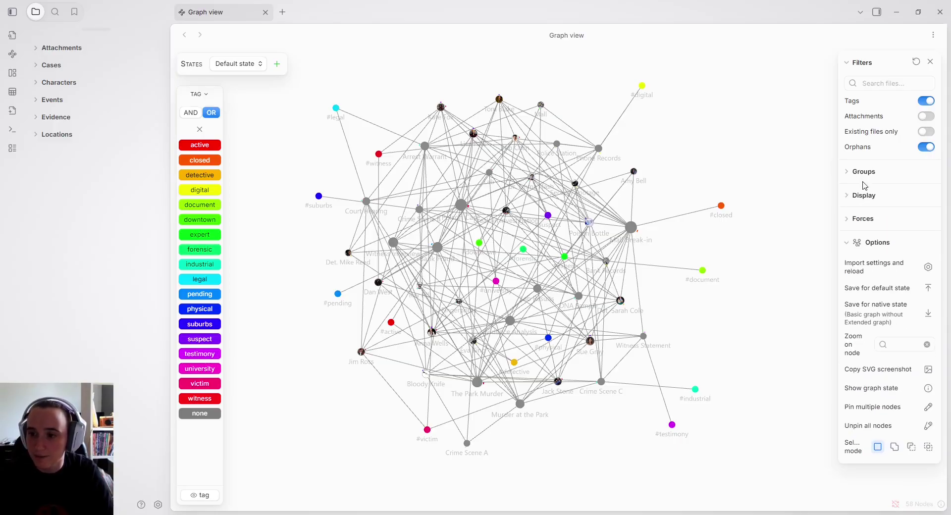
pyautogui.click(866, 218)
pyautogui.moveTo(891, 258); pyautogui.dragTo(864, 266)
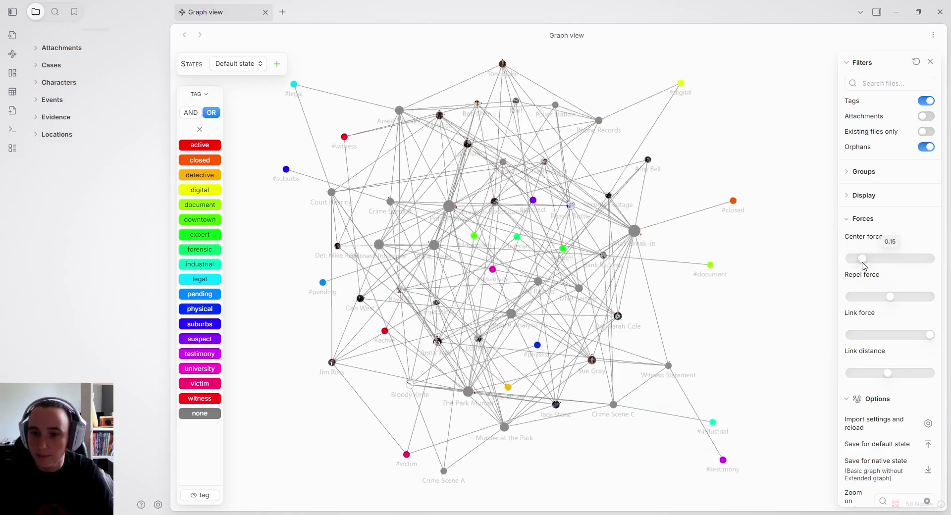
pyautogui.moveTo(927, 336); pyautogui.dragTo(872, 337)
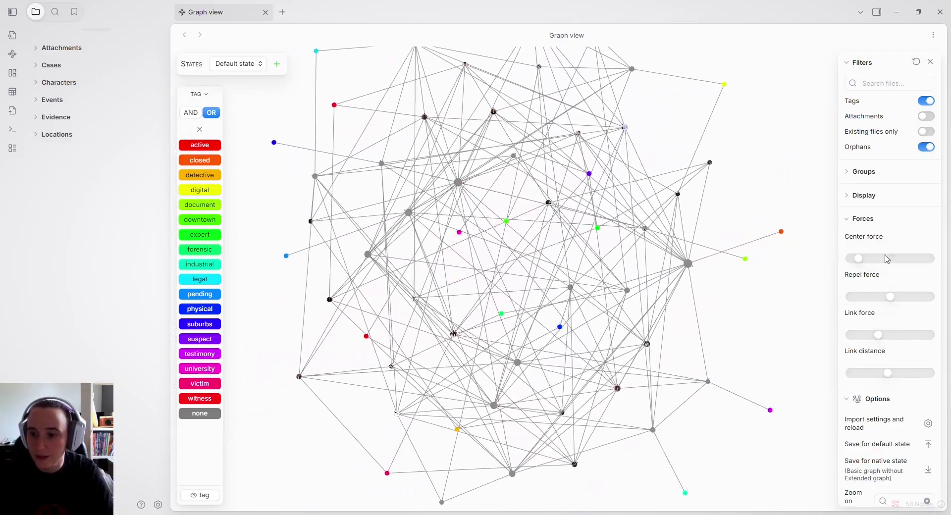
pyautogui.click(862, 220)
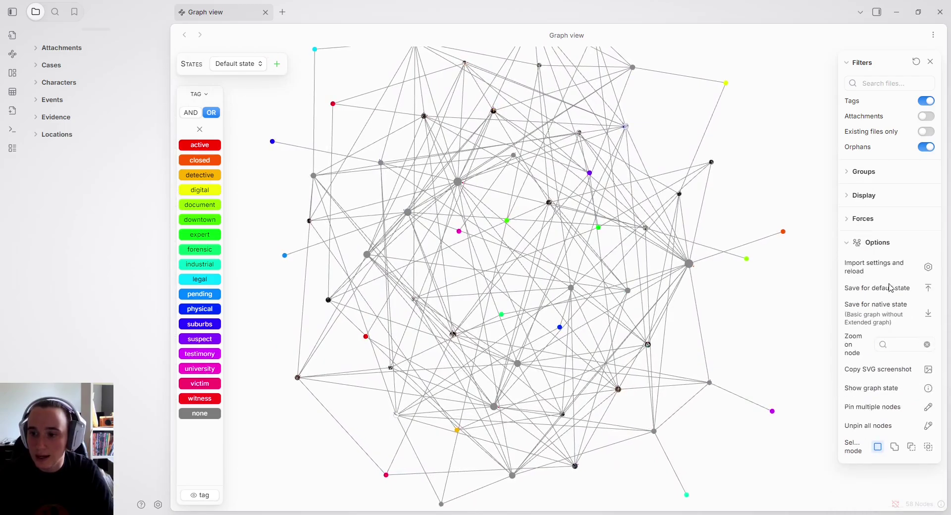
pyautogui.click(928, 314)
pyautogui.click(930, 62)
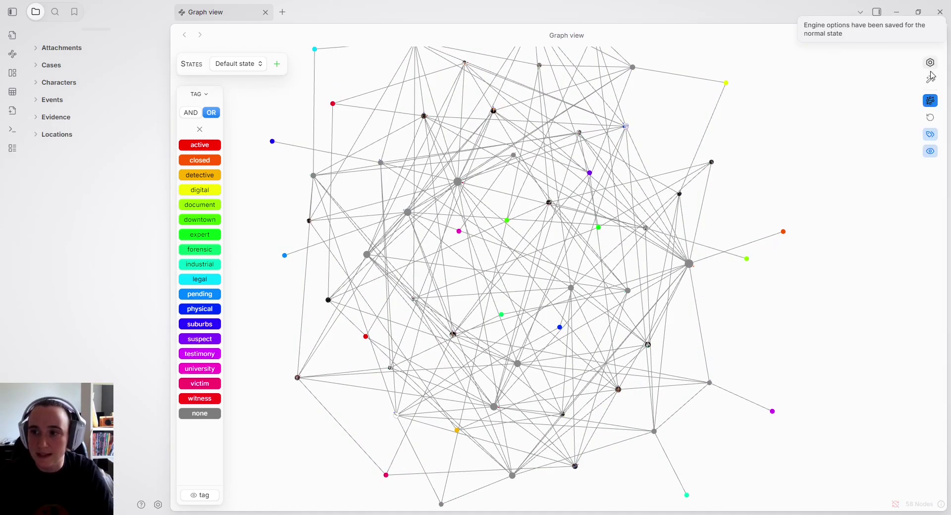
# Compare the native graph with the extended graph's default state, checking the filters and forces
pyautogui.click(930, 101)
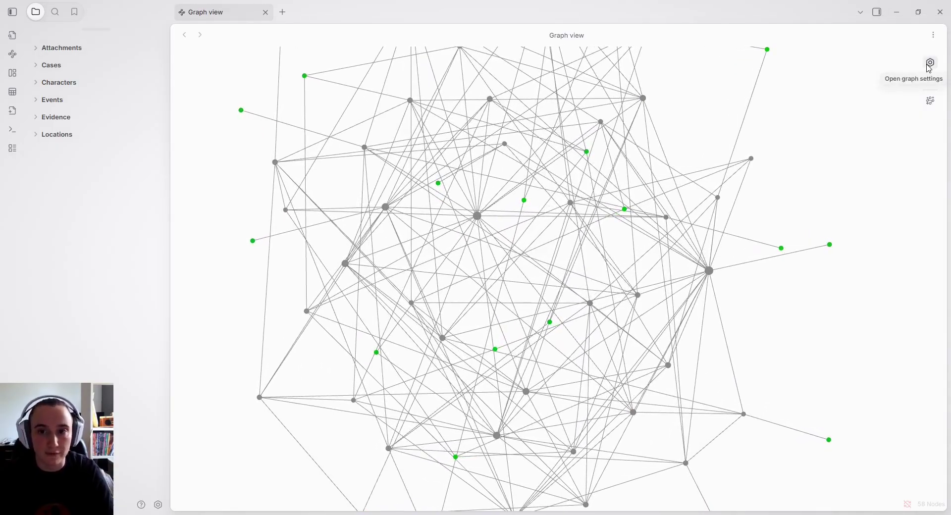
pyautogui.click(930, 101)
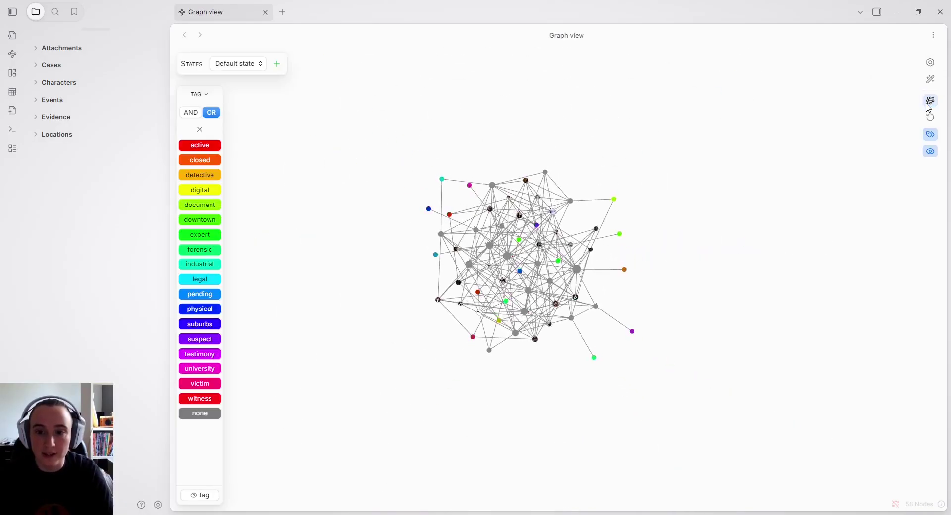
pyautogui.click(930, 62)
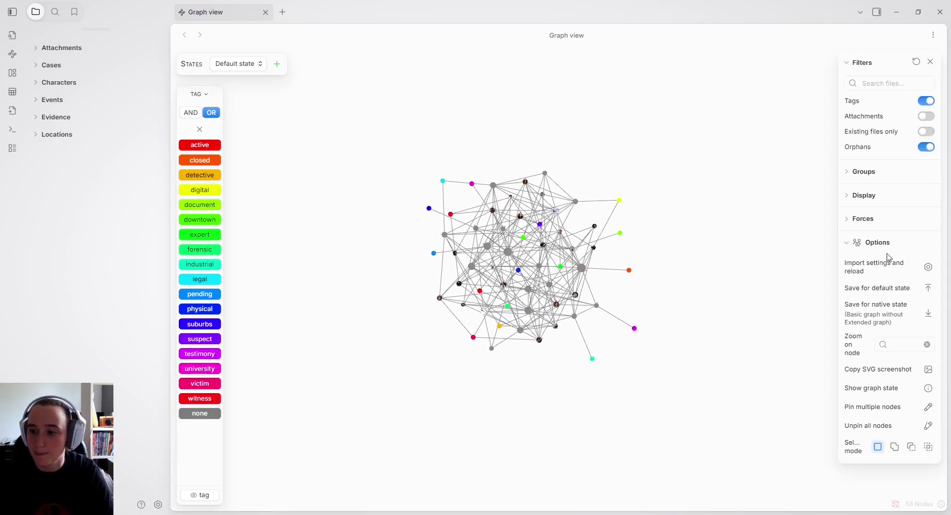
pyautogui.click(867, 220)
pyautogui.click(870, 225)
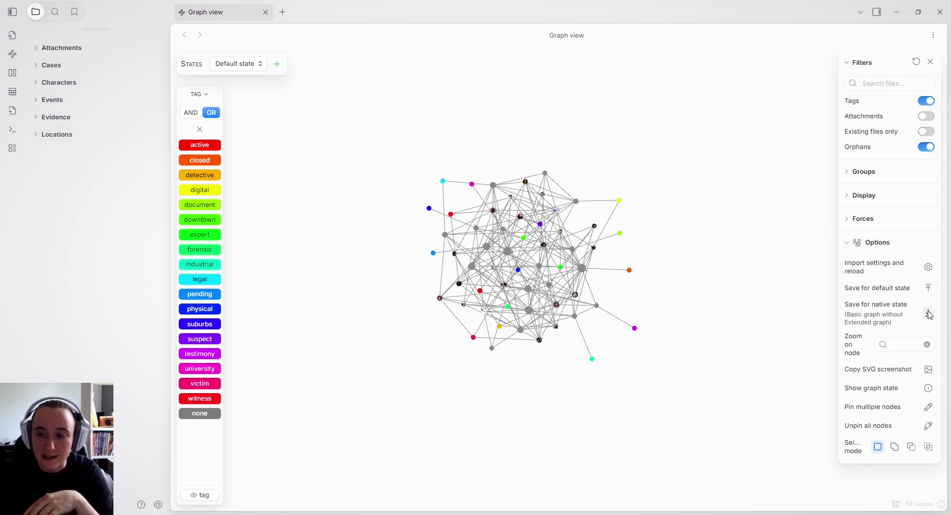
# Turn on Synchronize default state in the Extended Graph plugin's automation settings
pyautogui.click(158, 505)
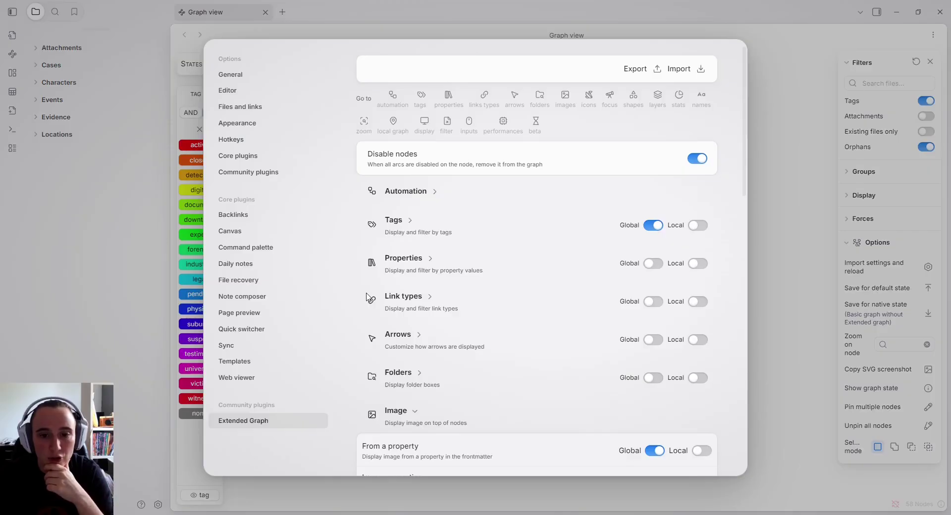
pyautogui.click(435, 192)
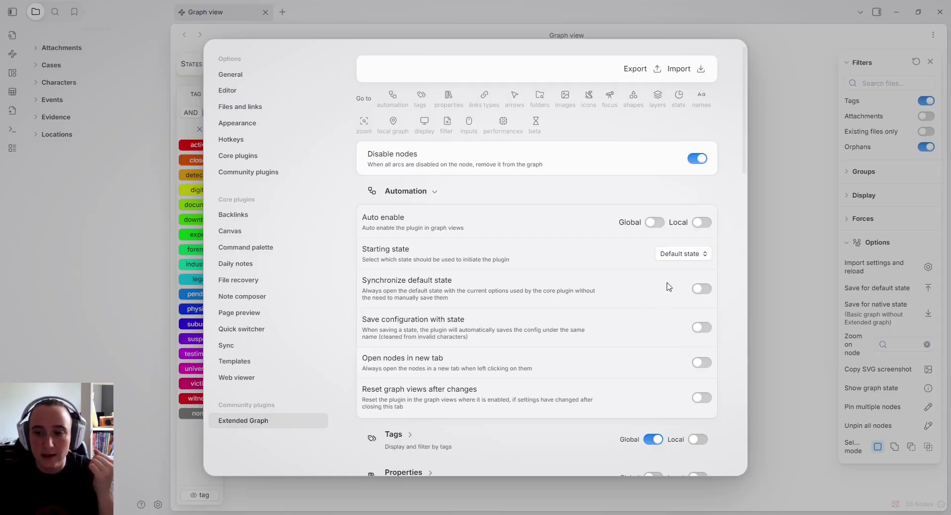
pyautogui.click(702, 289)
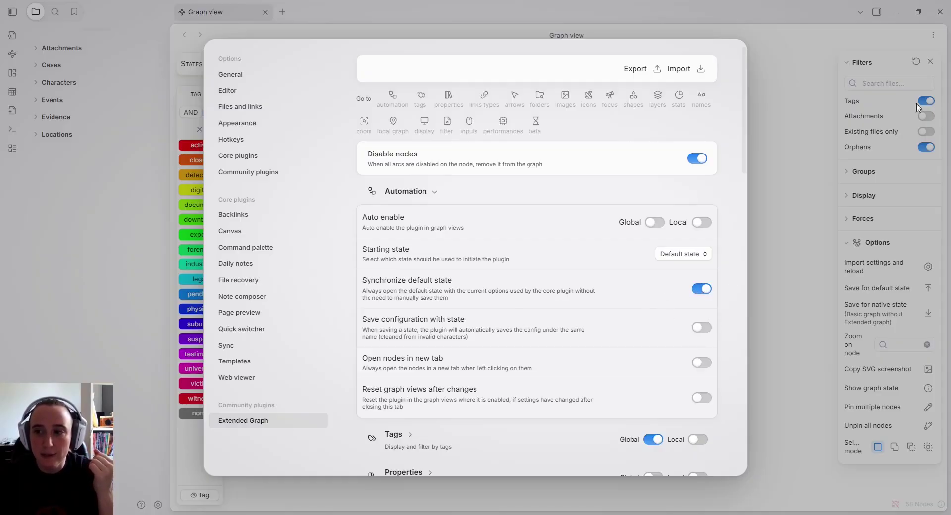
# Leave the plugin settings, disable the extended graph, and check the filter options of the plain graph
pyautogui.click(935, 66)
pyautogui.click(930, 61)
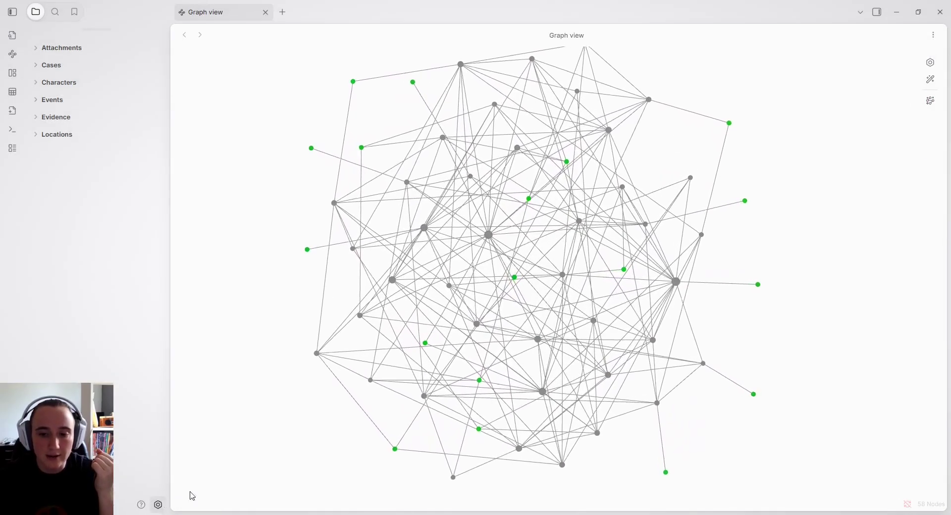
pyautogui.hotkey('ctrl', ',')
pyautogui.click(809, 275)
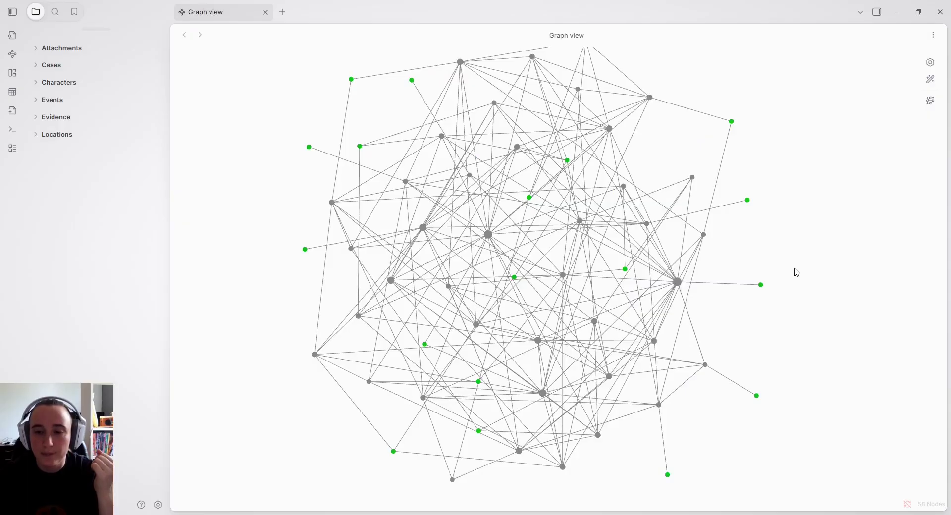
pyautogui.click(930, 62)
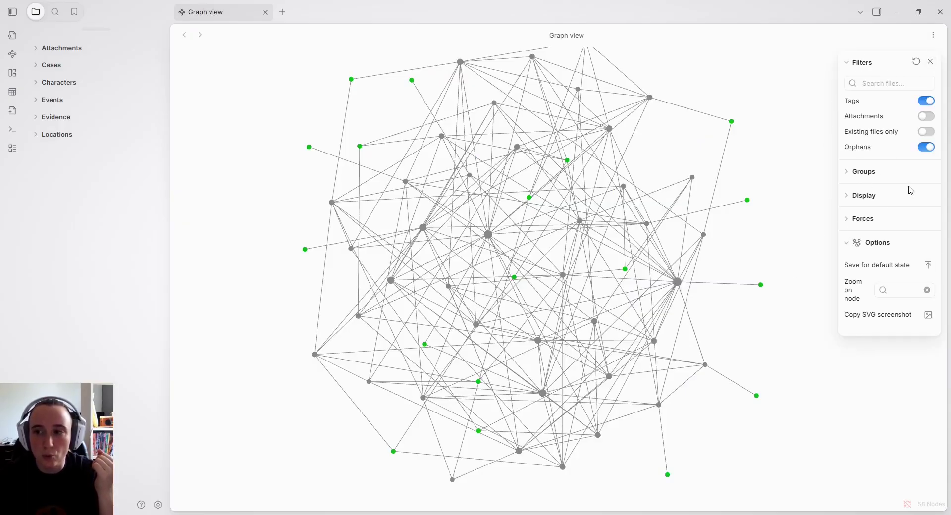
pyautogui.click(930, 61)
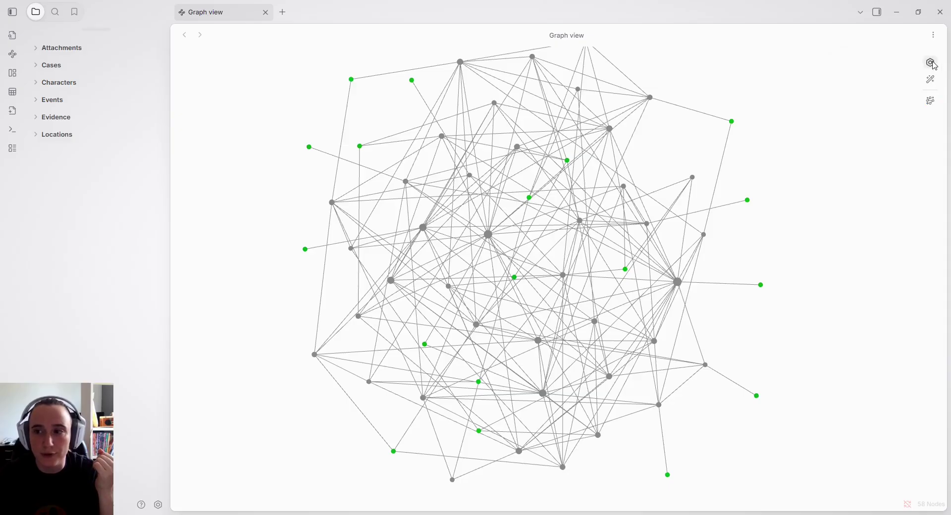
# Re-enable the extended graph to check its synchronized forces, and review the plugin's automation options
pyautogui.click(930, 102)
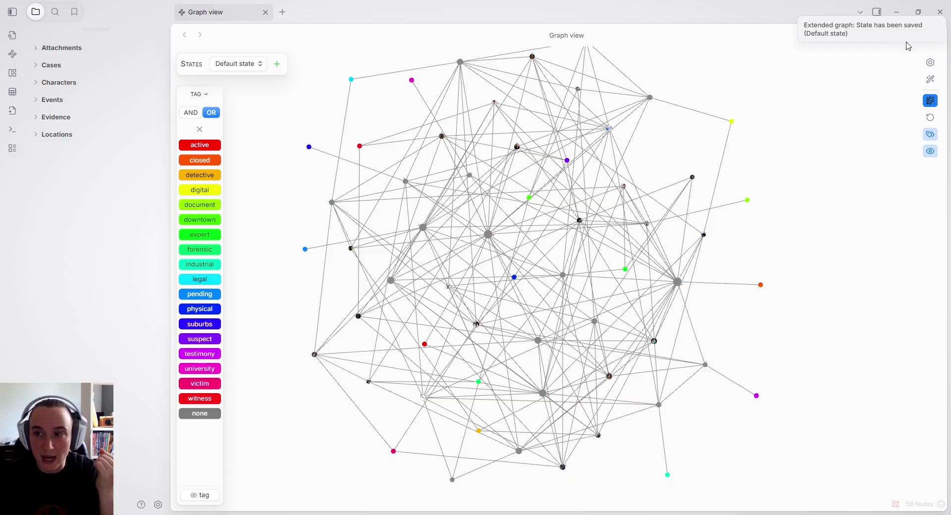
pyautogui.click(930, 62)
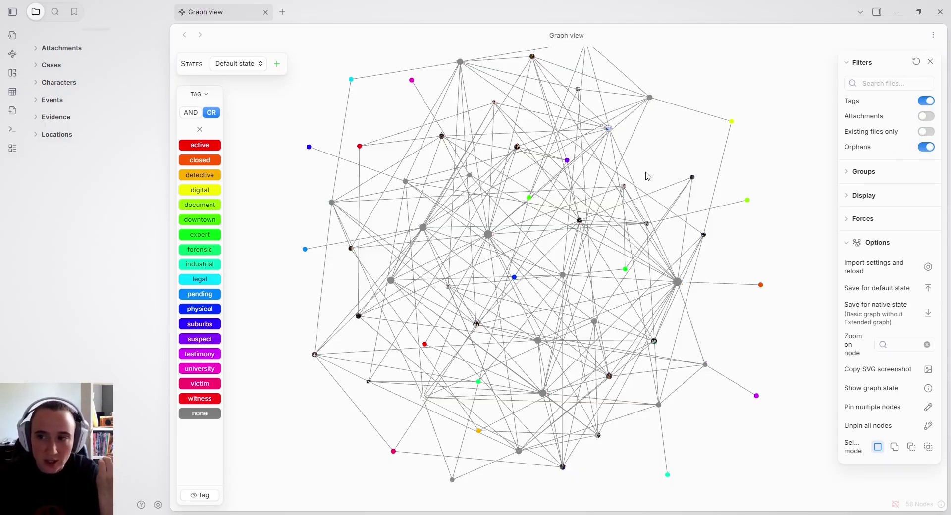
pyautogui.click(863, 219)
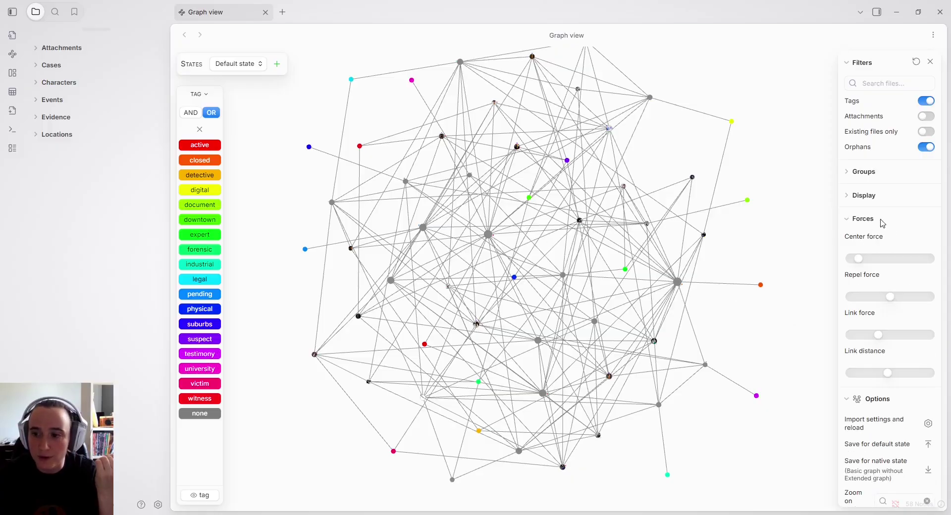
pyautogui.click(858, 219)
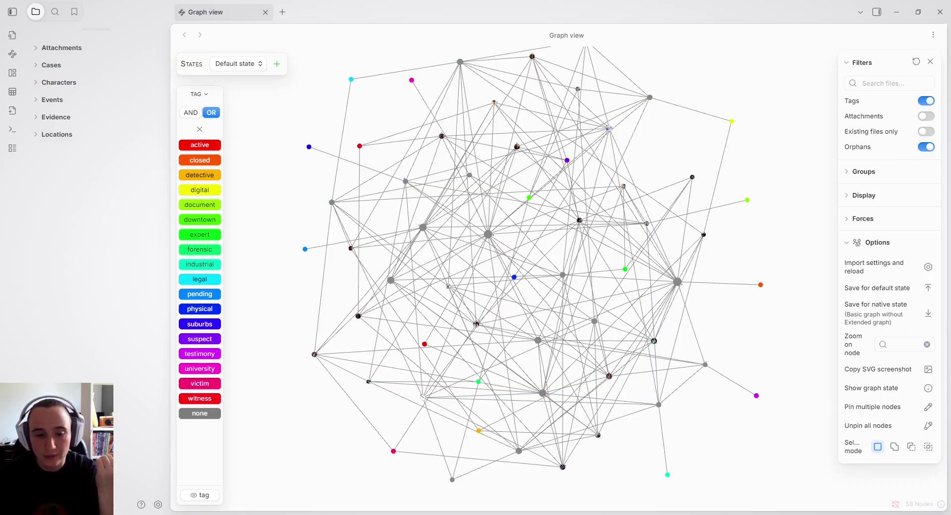
pyautogui.click(159, 506)
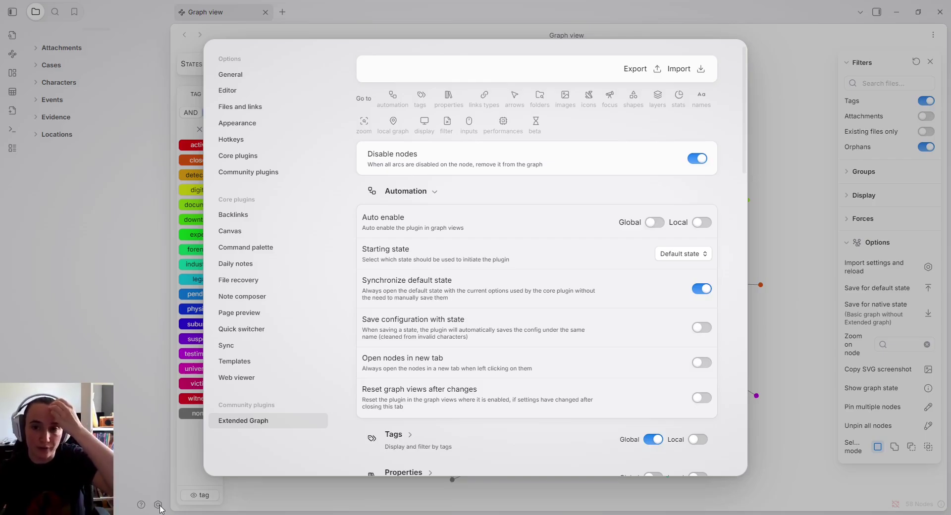
pyautogui.click(797, 268)
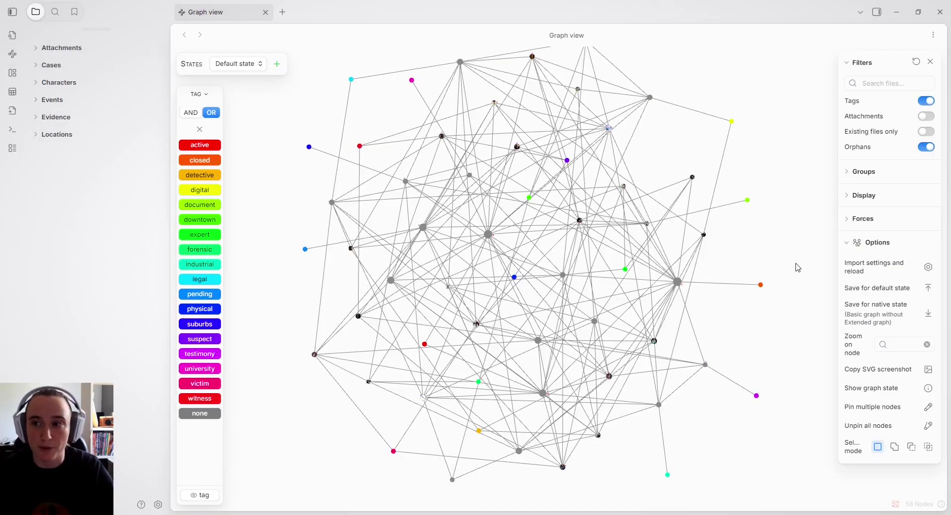
# Disable the extended graph, close and reopen the graph view, and enable the extended graph manually
pyautogui.click(930, 62)
pyautogui.click(930, 101)
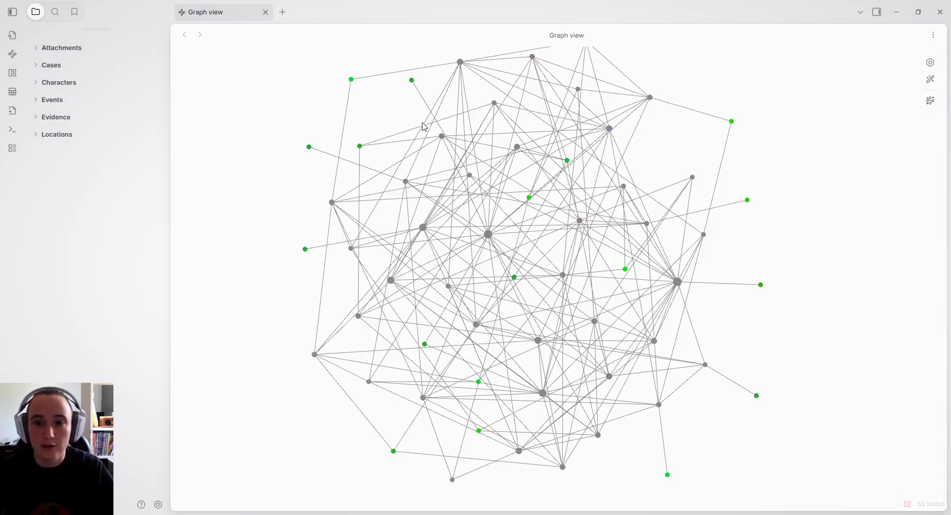
pyautogui.click(266, 13)
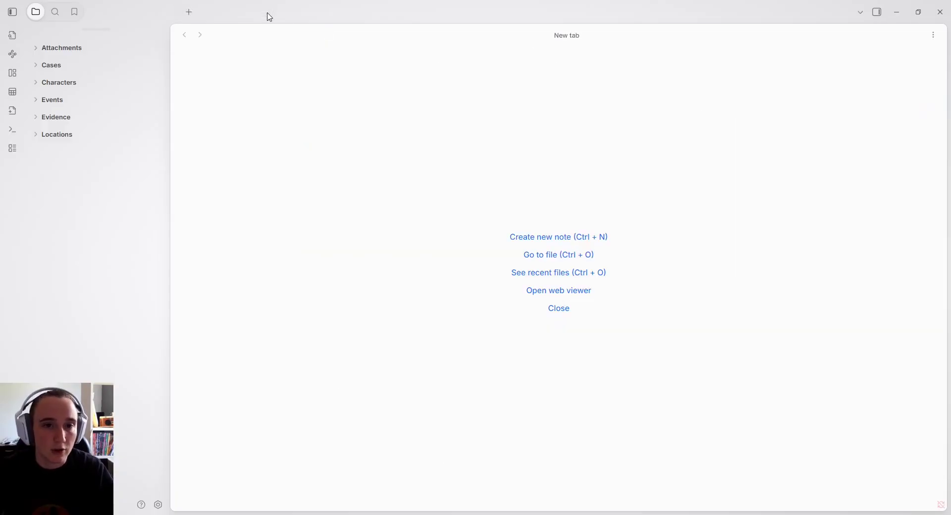
pyautogui.click(11, 55)
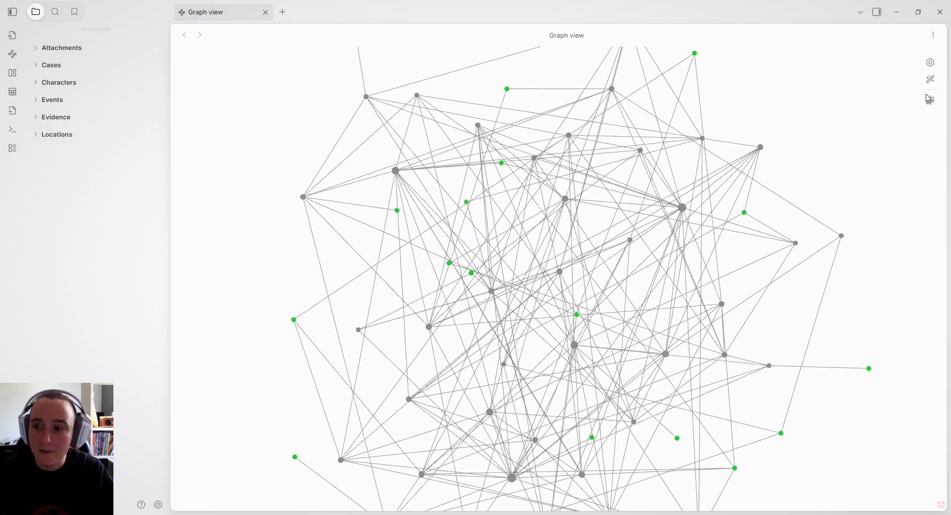
pyautogui.click(930, 101)
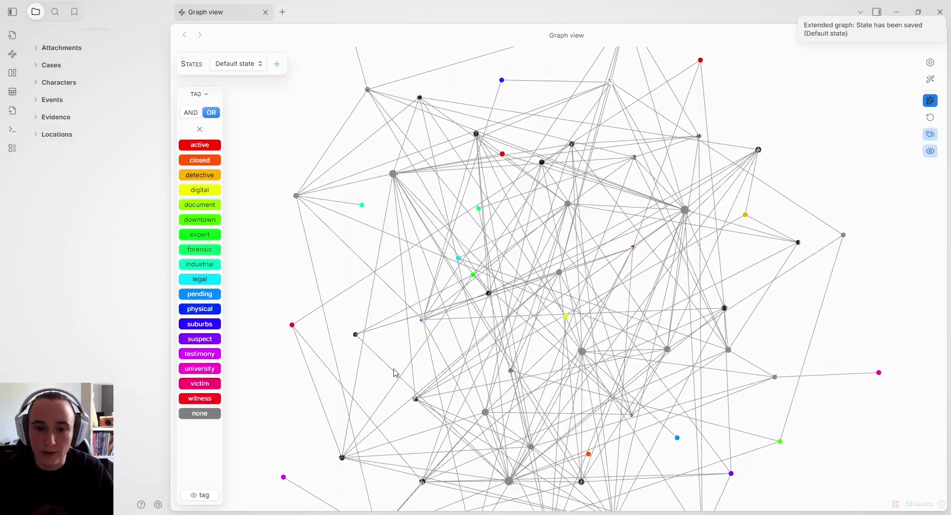
# Turn on Auto enable for global graph views in the Extended Graph settings, and close and reopen the graph view
pyautogui.click(158, 505)
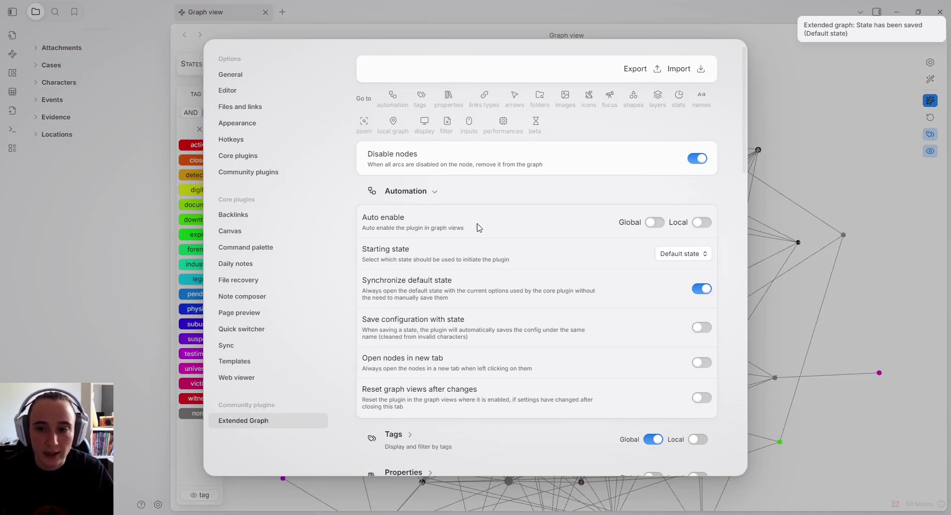
pyautogui.click(654, 222)
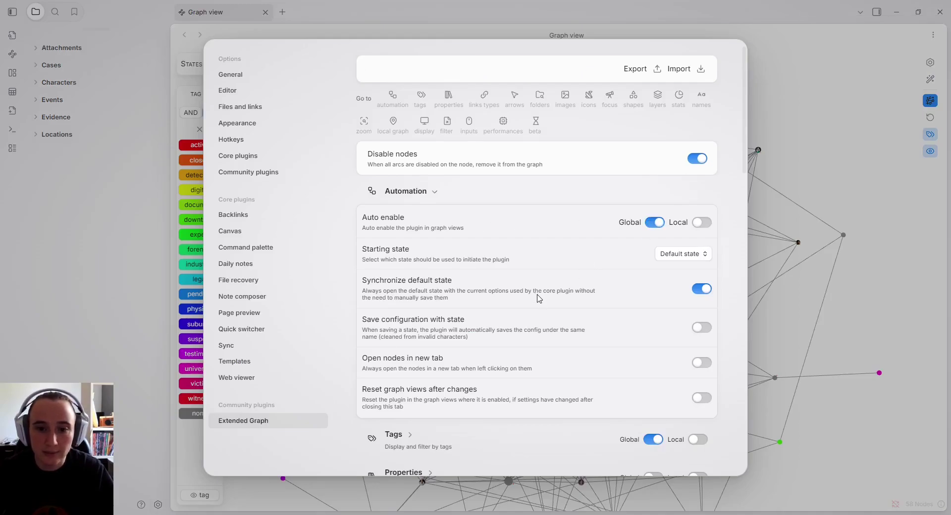
pyautogui.click(831, 147)
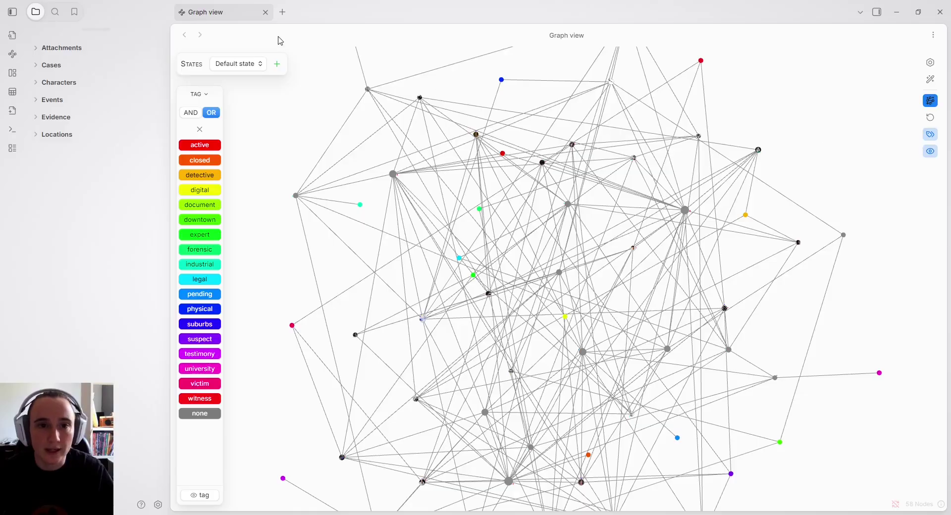
pyautogui.click(265, 12)
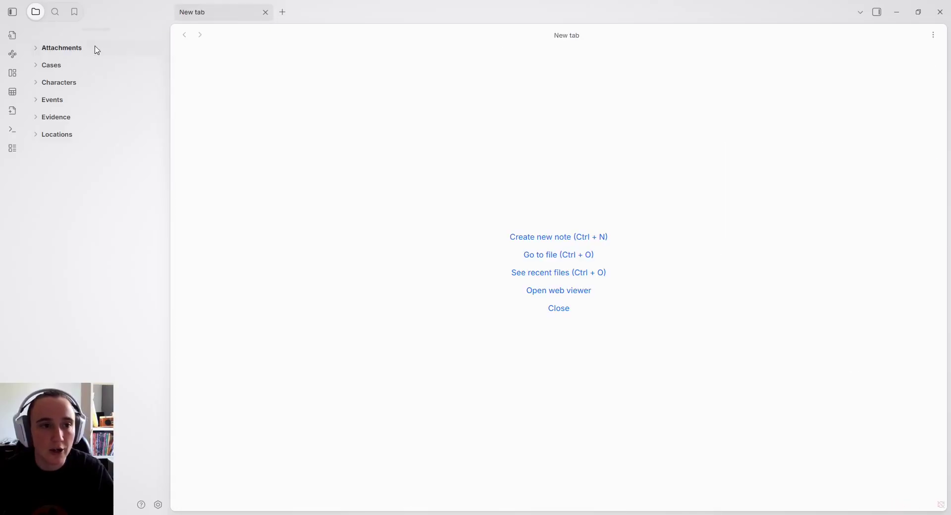
pyautogui.click(12, 54)
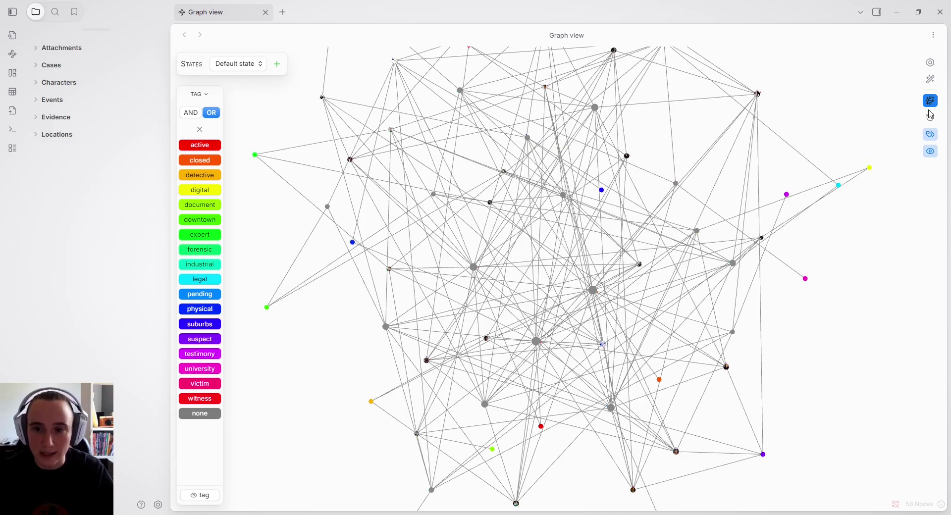
# Review the remaining automation options in the Extended Graph settings and return to the graph
pyautogui.click(158, 505)
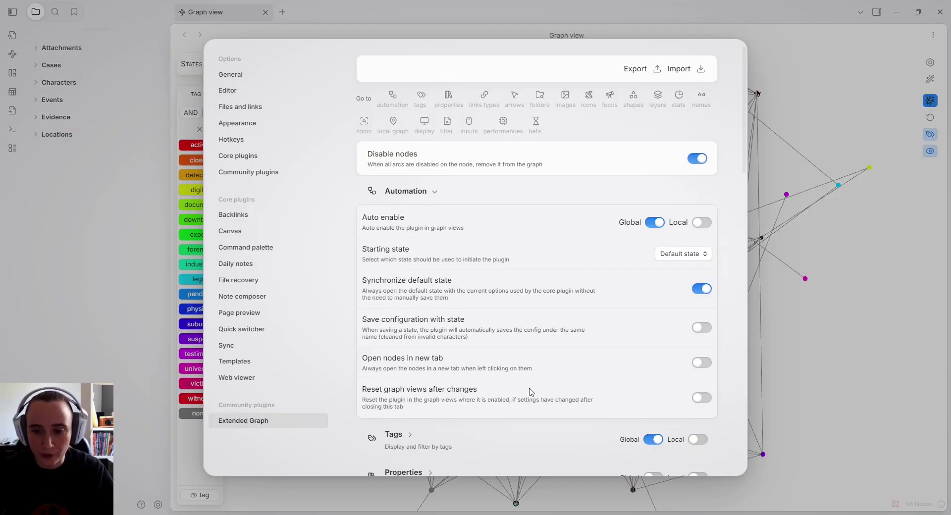
pyautogui.scroll(-2, 530, 392)
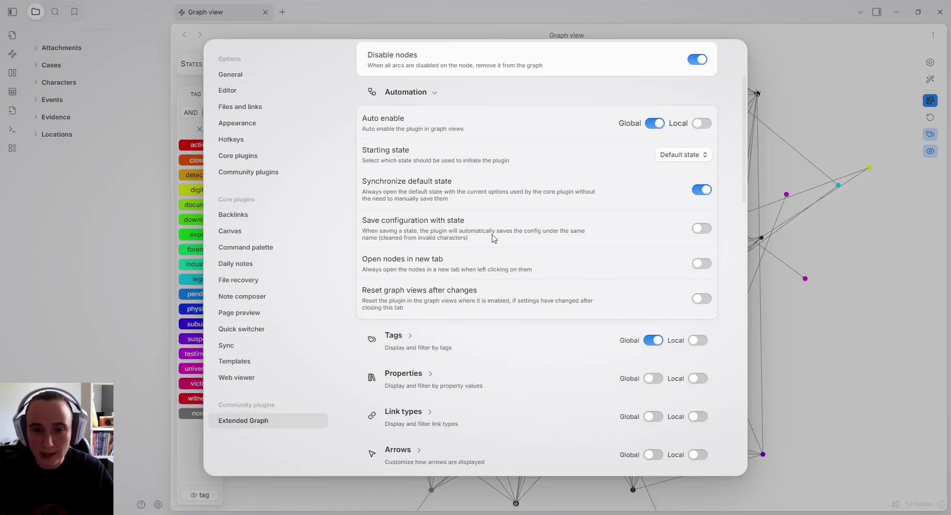
pyautogui.click(838, 307)
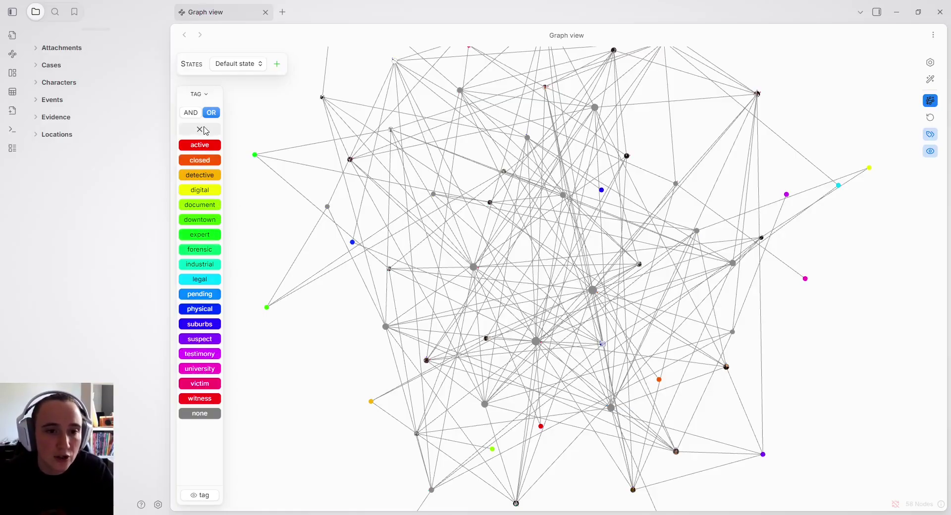
# Filter the graph to only the active and closed tags and save it as a new state named "Closed and active cases"
pyautogui.click(205, 130)
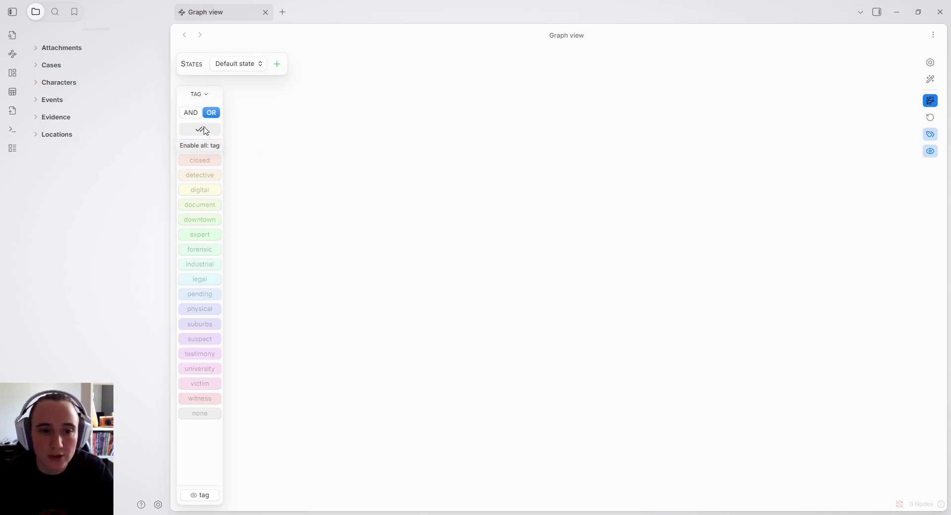
pyautogui.click(211, 145)
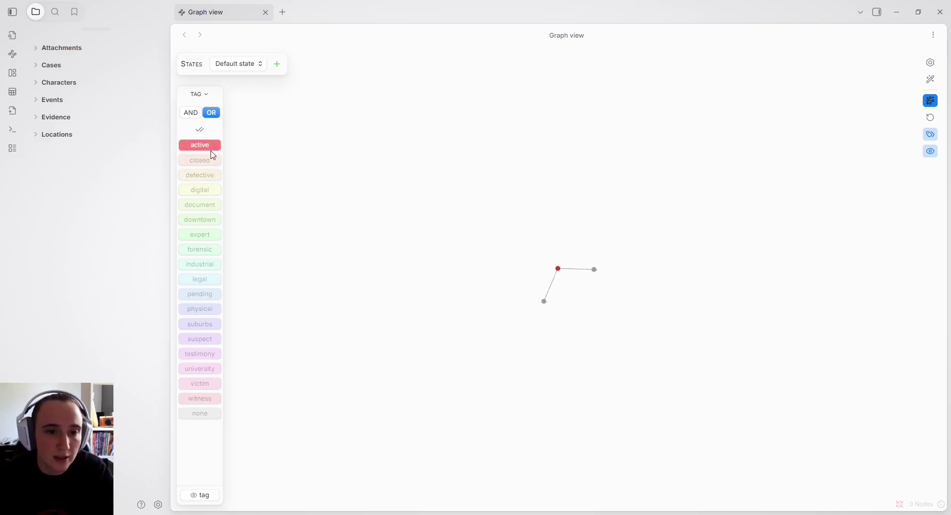
pyautogui.click(210, 162)
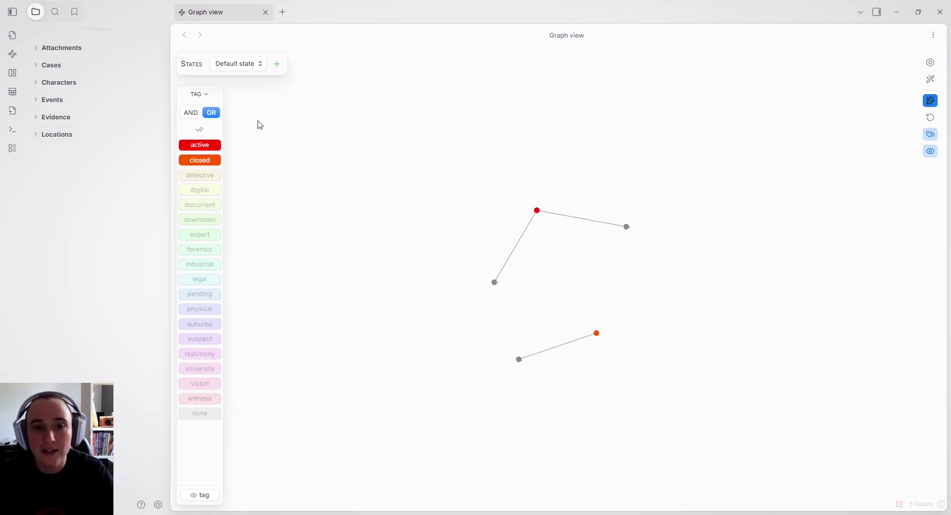
pyautogui.click(277, 65)
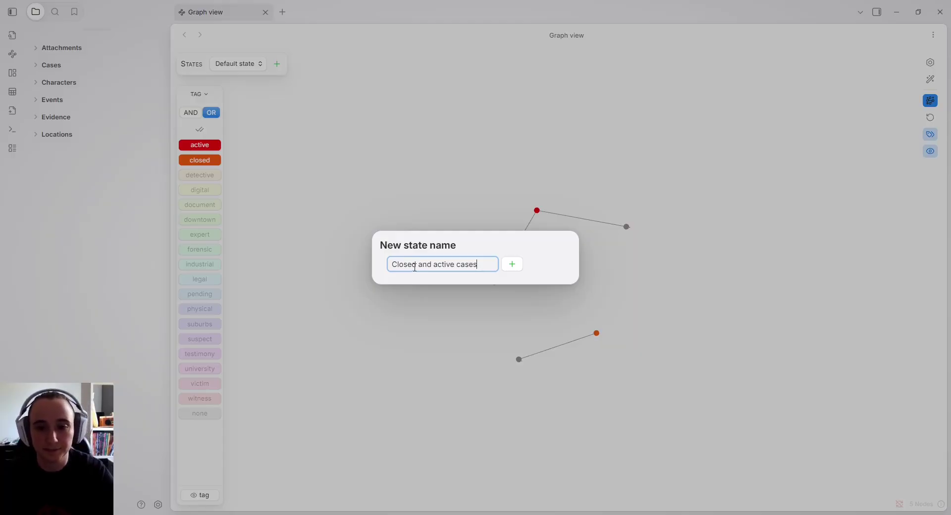
pyautogui.click(515, 266)
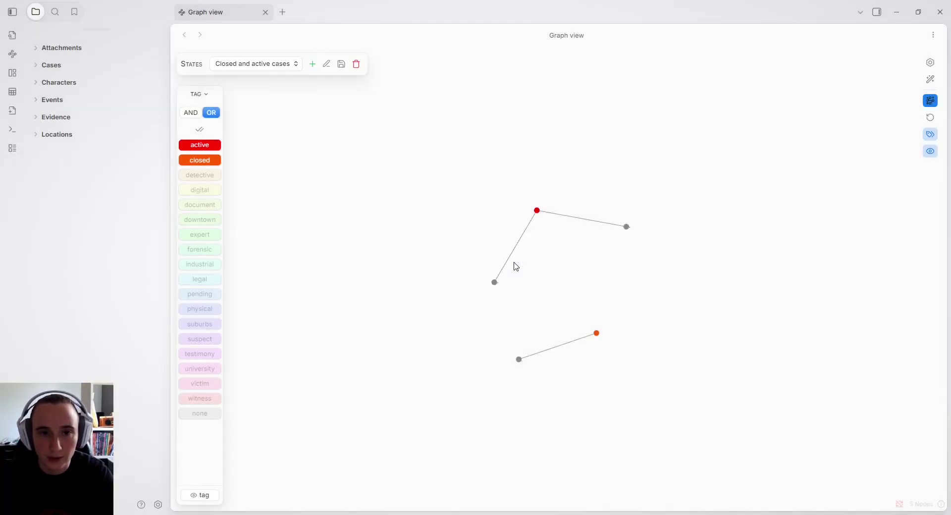
# Compare the default state with the Closed and active cases state, and glance at the plugin's automation settings
pyautogui.click(259, 81)
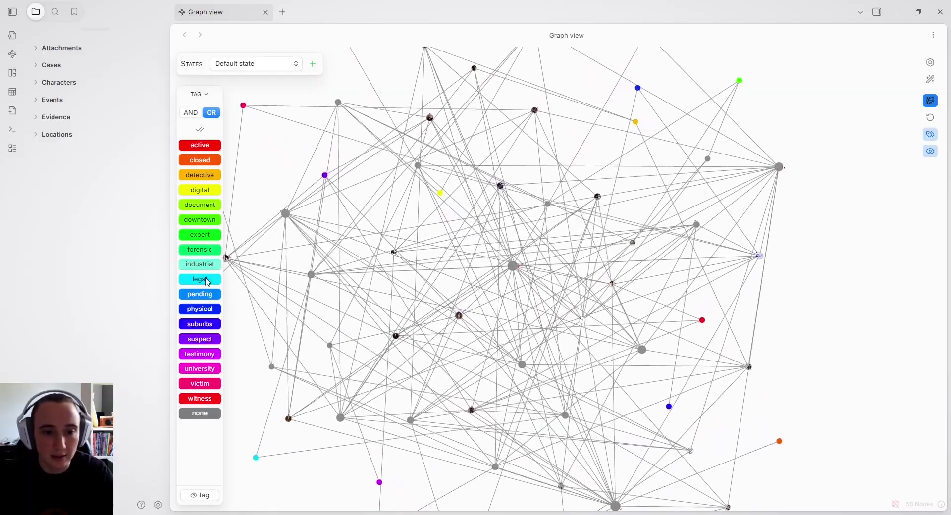
pyautogui.click(244, 94)
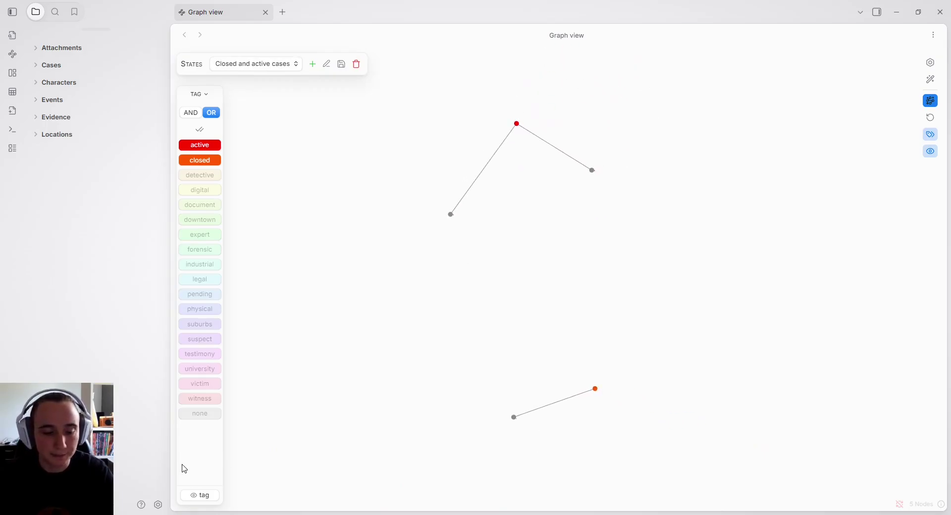
pyautogui.click(159, 505)
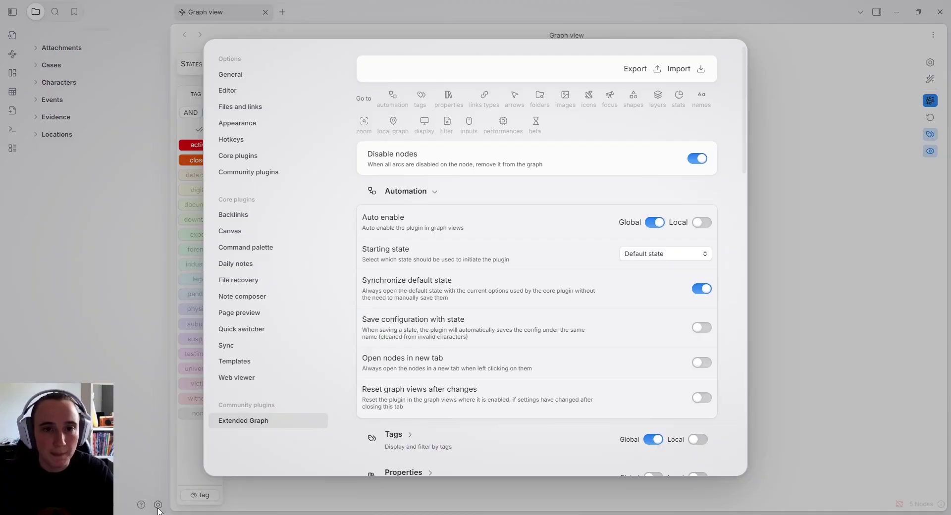
pyautogui.press('Escape')
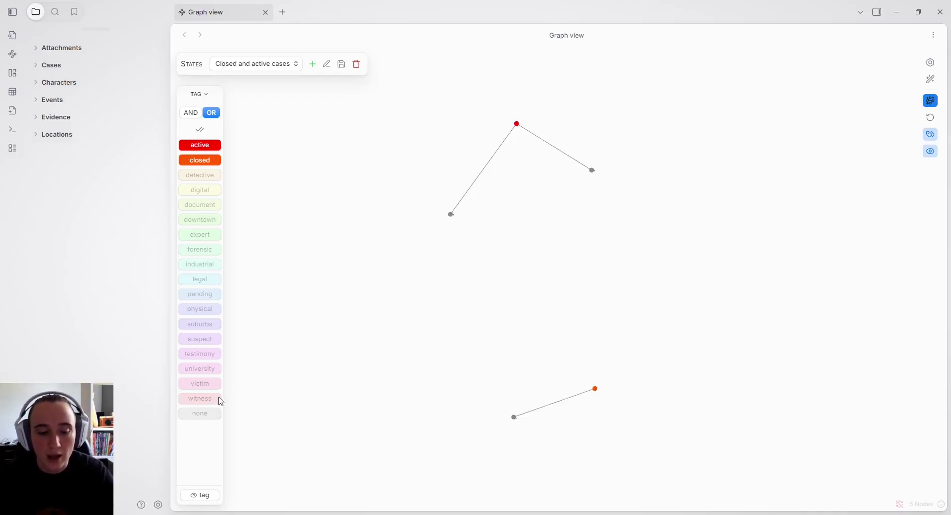
# Set the plugin's starting state to Closed and active cases
pyautogui.click(158, 506)
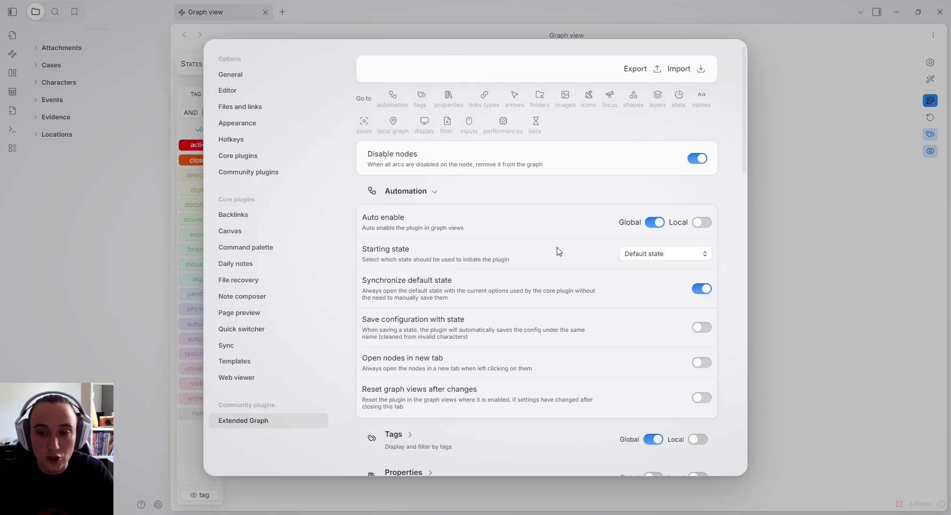
pyautogui.click(665, 285)
pyautogui.click(823, 253)
# Close and reopen the graph view to check its starting state, and move the red active tag node aside
pyautogui.click(266, 12)
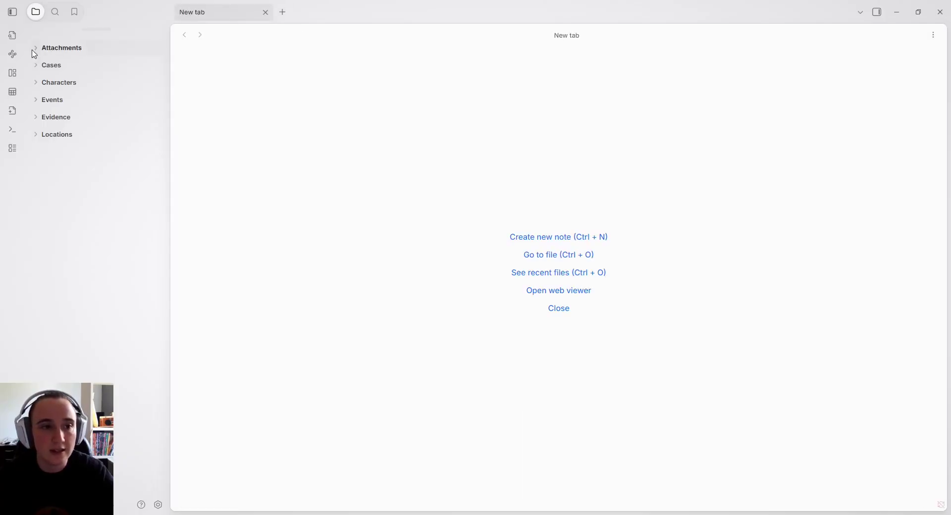
pyautogui.click(11, 55)
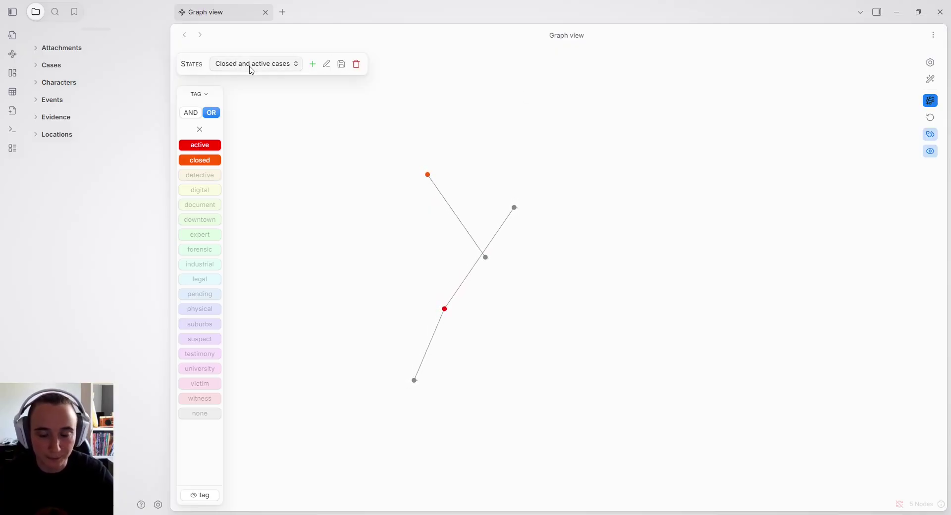
pyautogui.moveTo(445, 311); pyautogui.dragTo(579, 296)
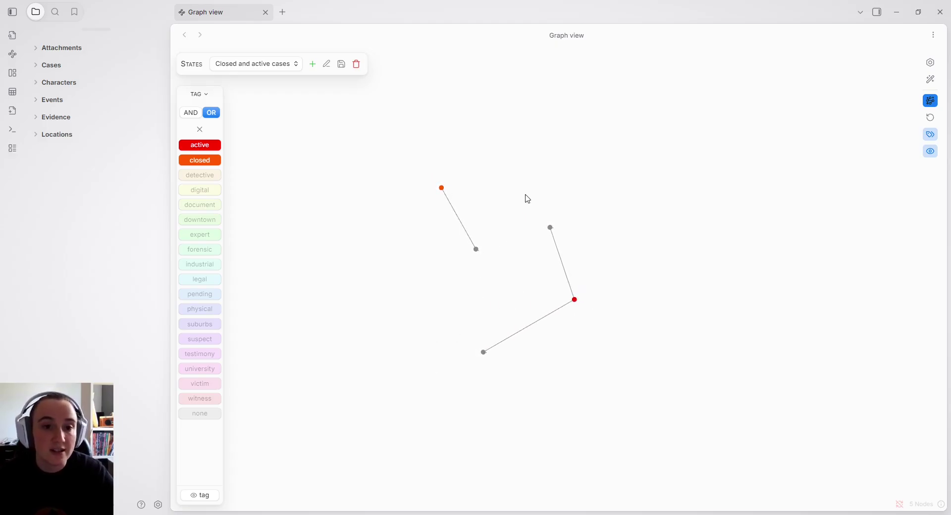
# Turn off the Tags feature for global graphs in the Extended Graph settings and inspect the resulting graph
pyautogui.click(158, 505)
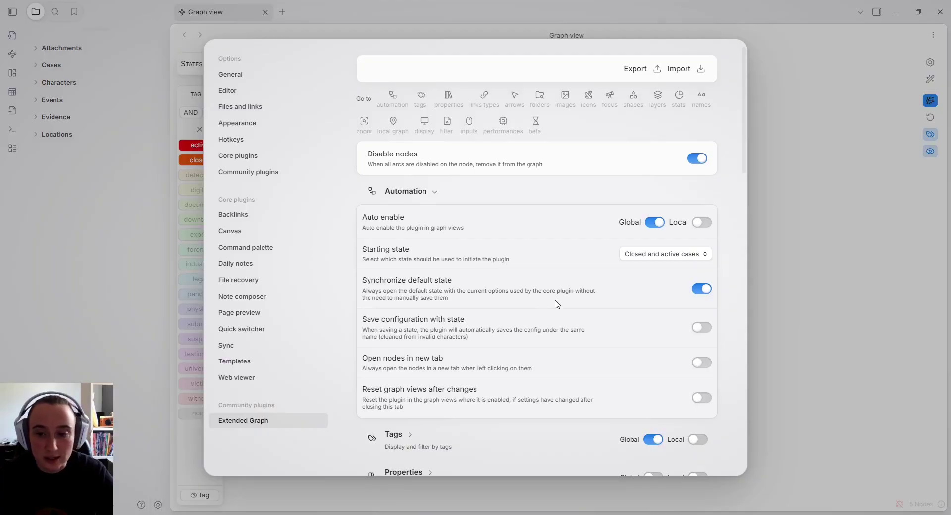
pyautogui.scroll(-2, 569, 317)
pyautogui.click(654, 341)
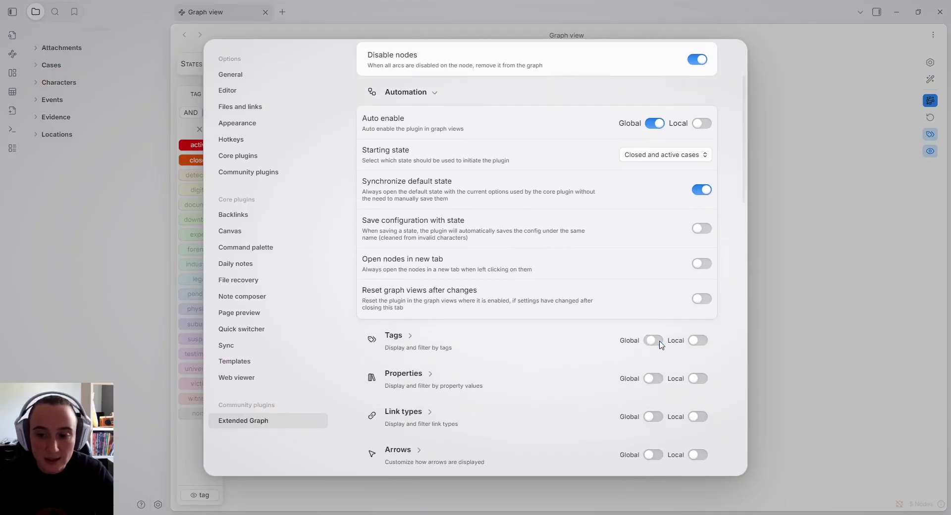
pyautogui.click(787, 307)
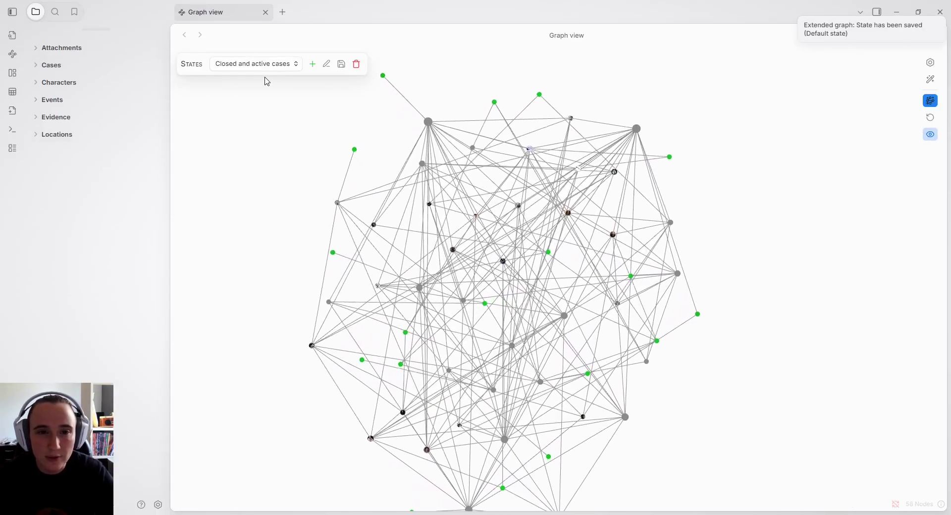
pyautogui.moveTo(458, 192); pyautogui.dragTo(419, 252)
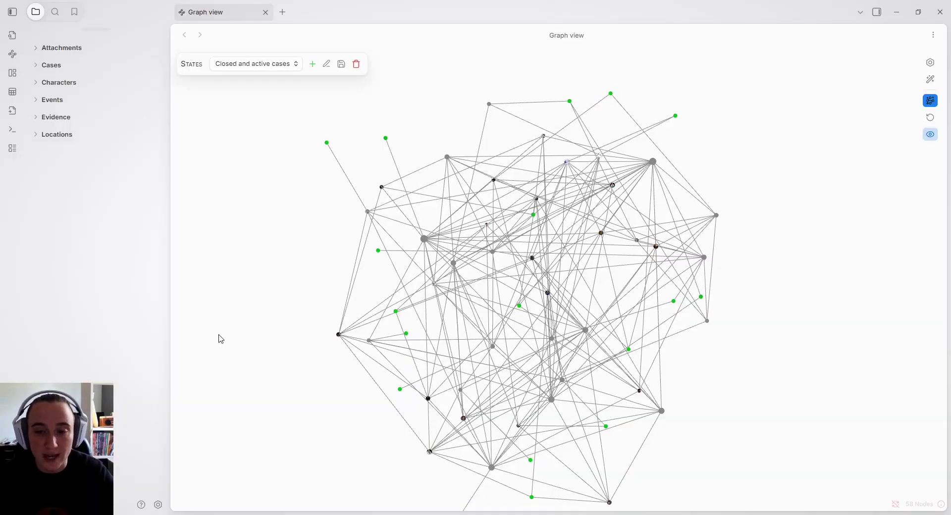
# Review the Extended Graph settings sections, from automation and tags through images to statistics and node names
pyautogui.click(159, 506)
pyautogui.scroll(-1, 656, 342)
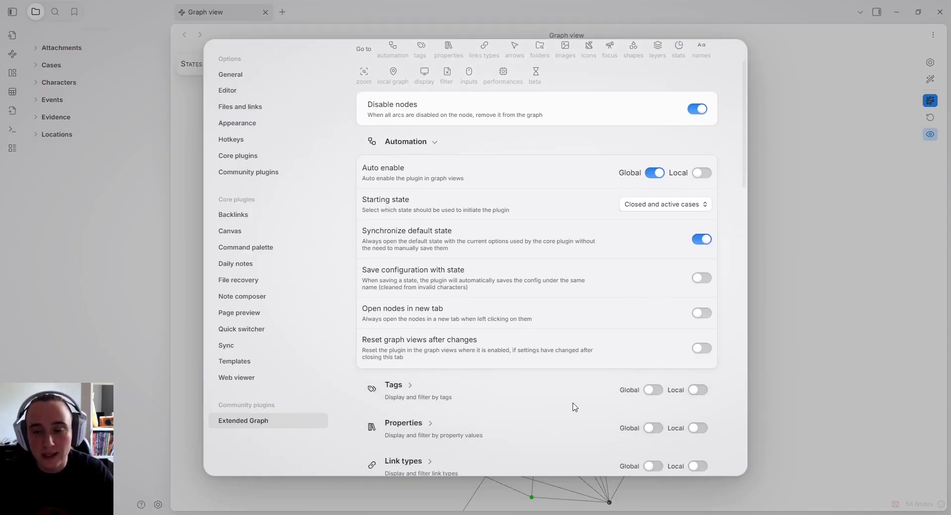
pyautogui.scroll(-10, 575, 407)
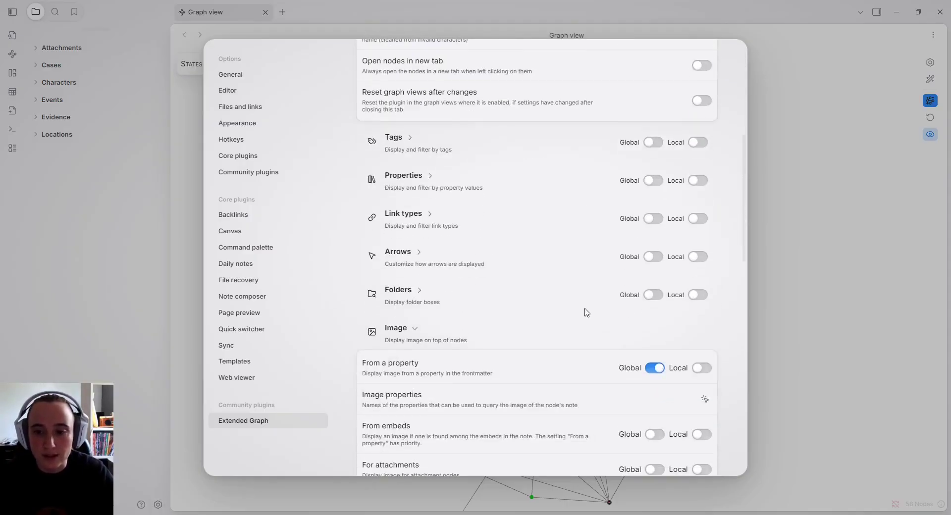
pyautogui.scroll(4, 478, 268)
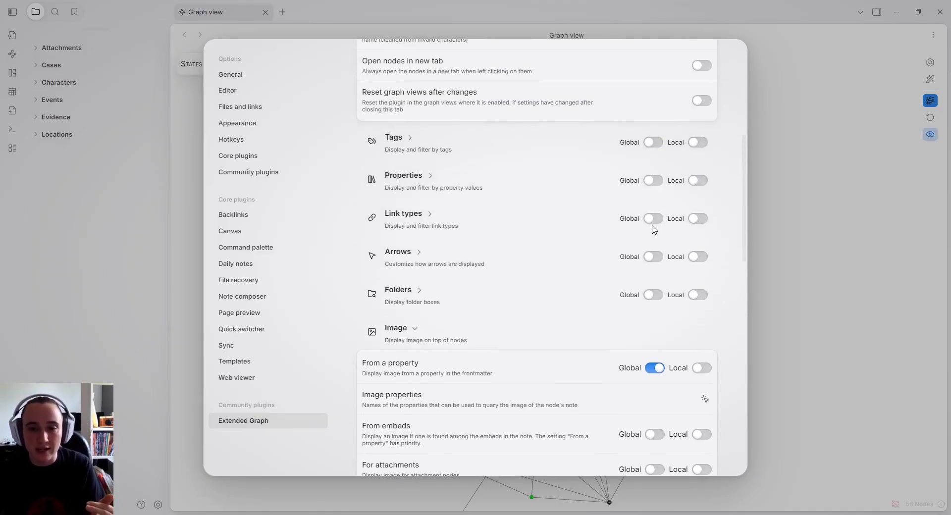
pyautogui.scroll(-3, 456, 296)
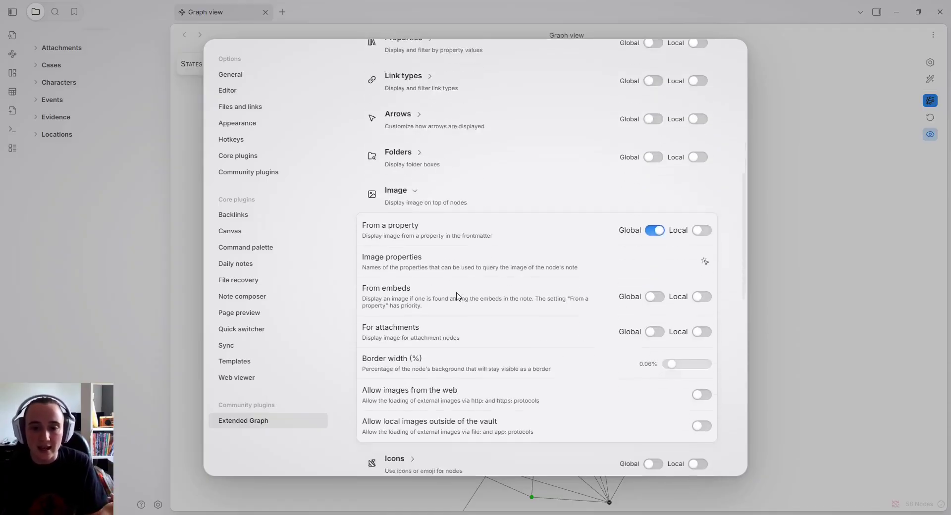
pyautogui.scroll(-5, 438, 411)
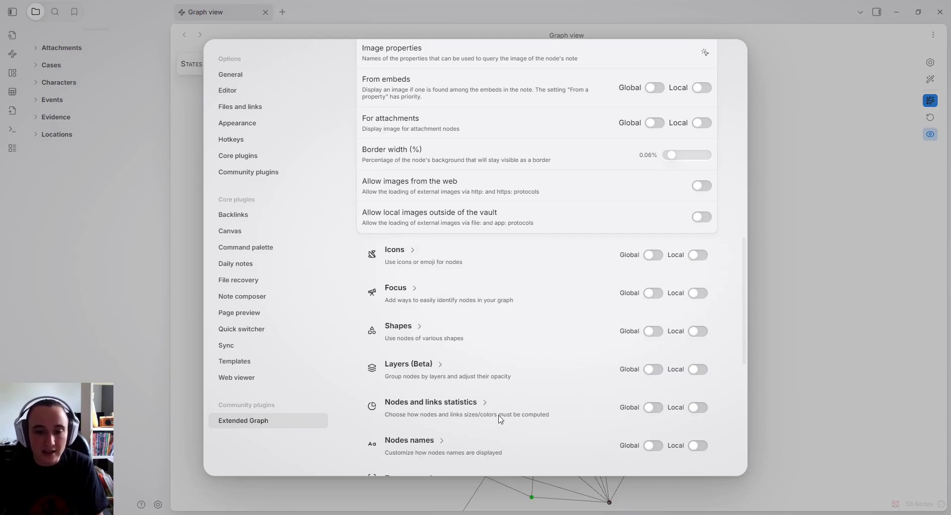
pyautogui.scroll(5, 568, 318)
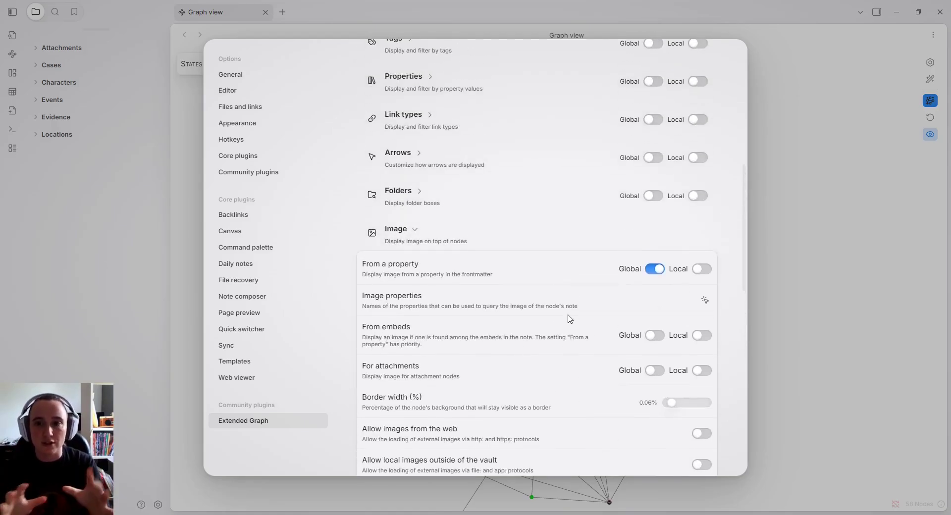
pyautogui.scroll(5, 569, 319)
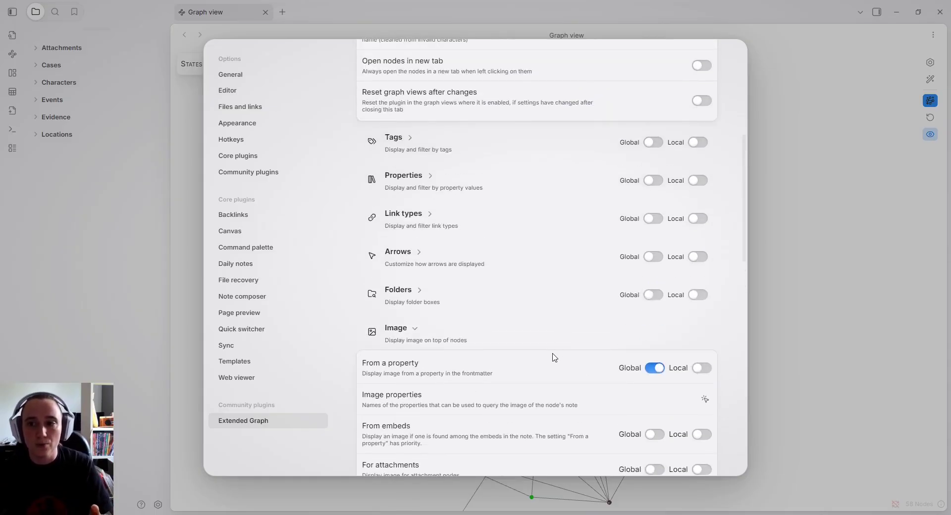
pyautogui.scroll(2, 554, 357)
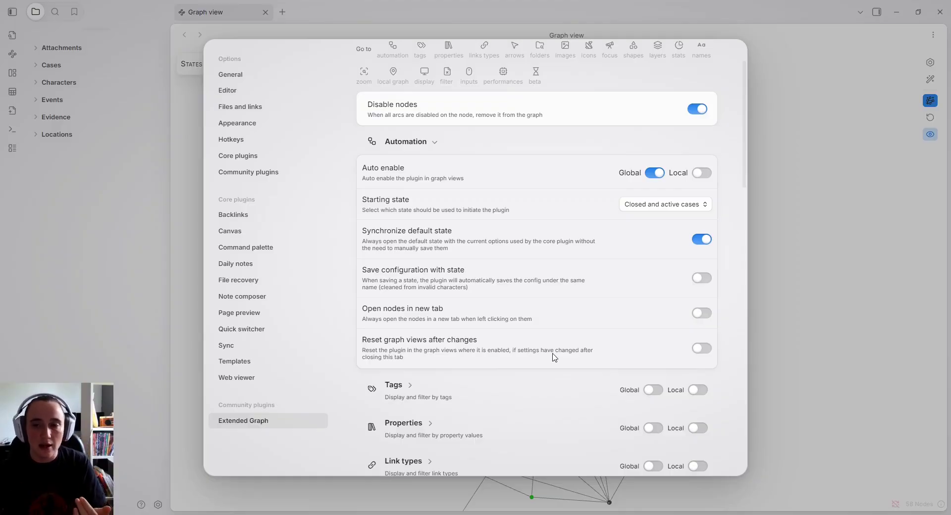
pyautogui.scroll(1, 562, 300)
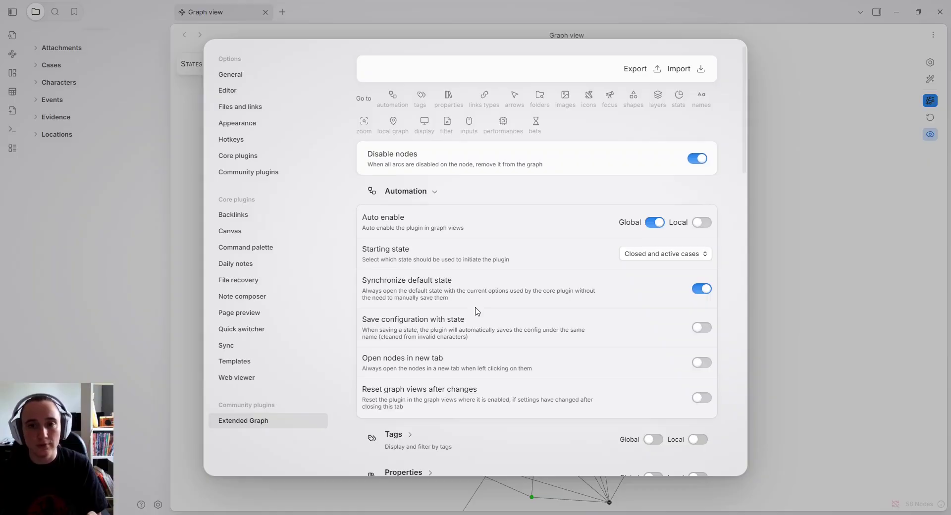
pyautogui.scroll(-1, 431, 393)
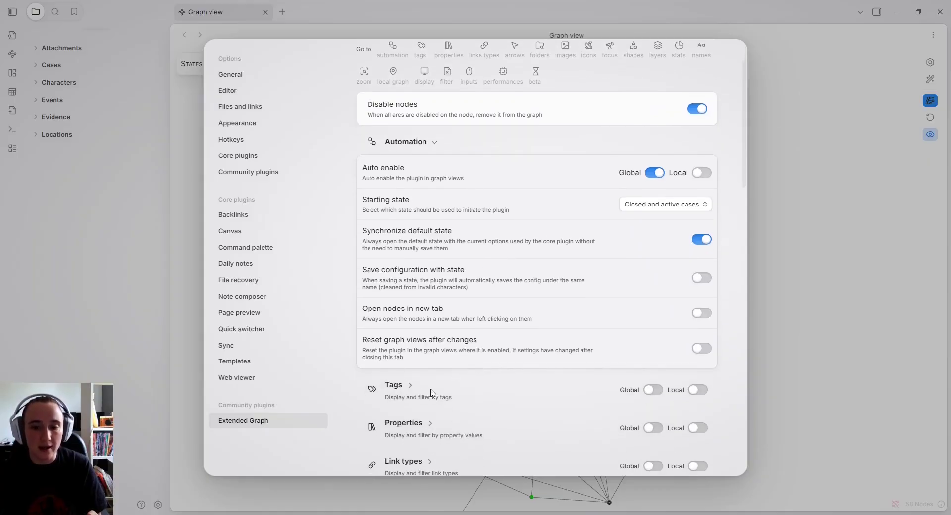
# Turn on the Tags feature for global graphs and enable Save configuration with state
pyautogui.click(651, 392)
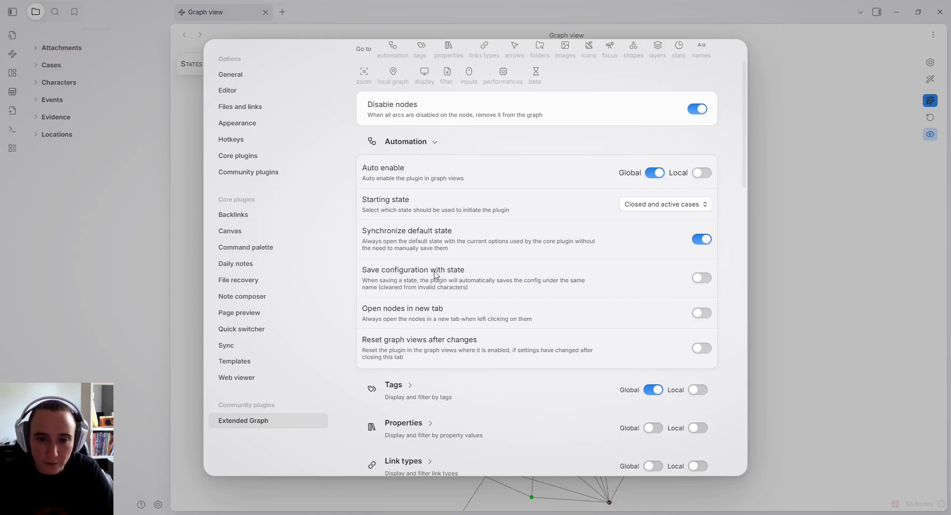
pyautogui.click(702, 278)
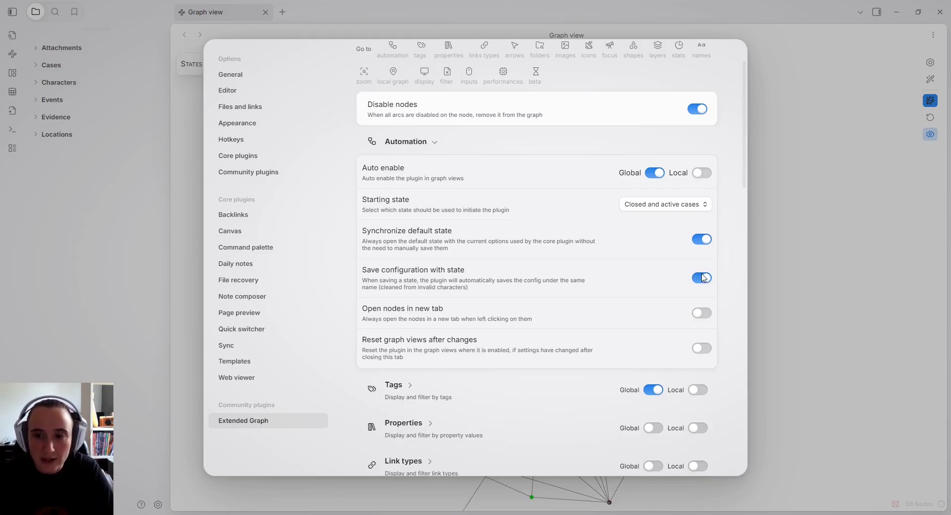
# Turn off Auto enable for global graphs and set the starting state to Default state
pyautogui.click(654, 174)
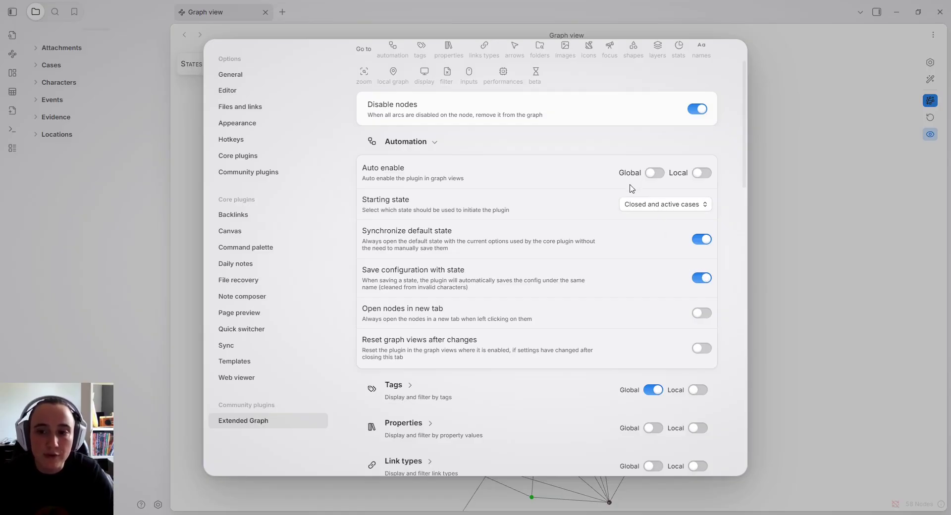
pyautogui.click(643, 203)
pyautogui.click(644, 220)
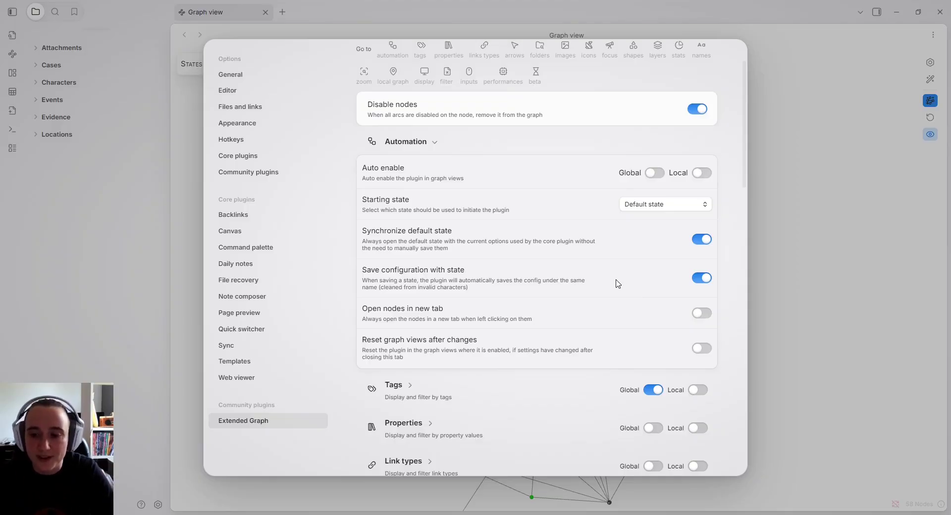
# Load the Closed and active cases state in the graph and save it together with its configuration
pyautogui.scroll(-1, 618, 283)
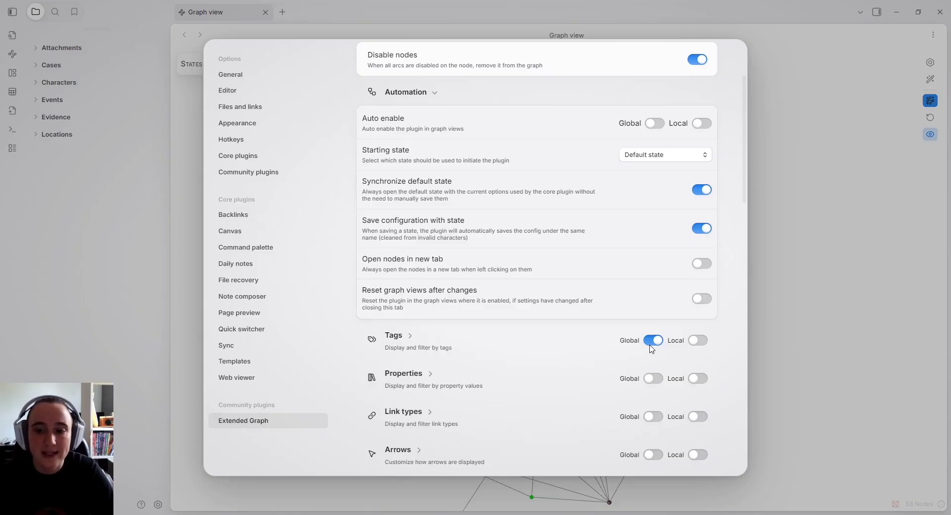
pyautogui.click(820, 274)
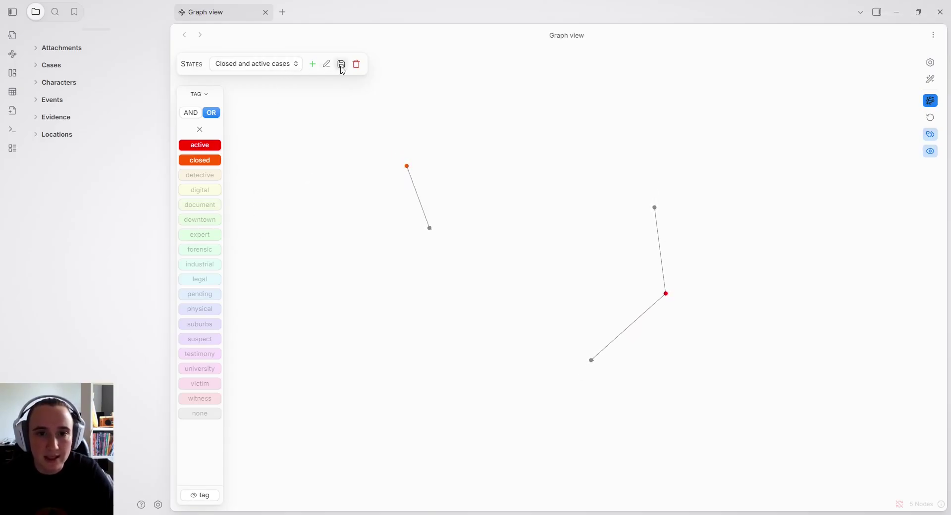
# Check which saved configurations can be imported in the Extended Graph settings, without importing any
pyautogui.click(158, 505)
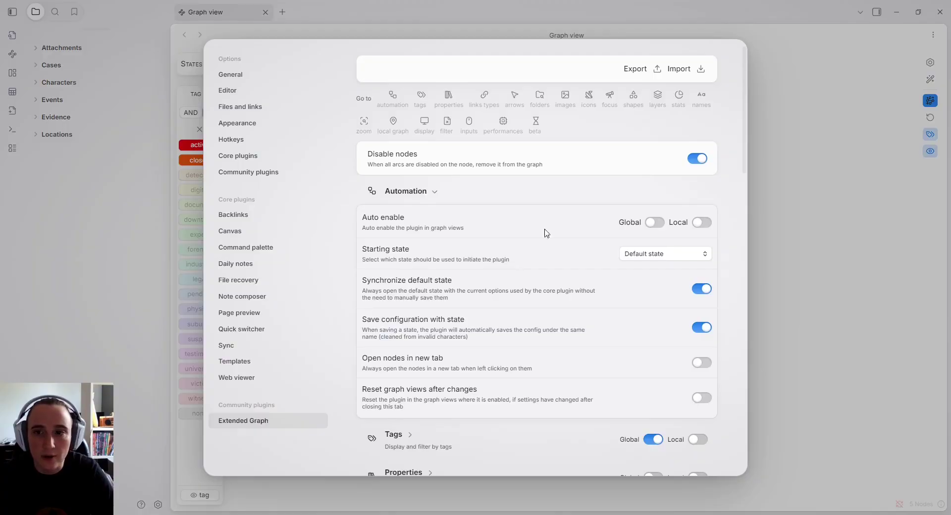
pyautogui.click(700, 69)
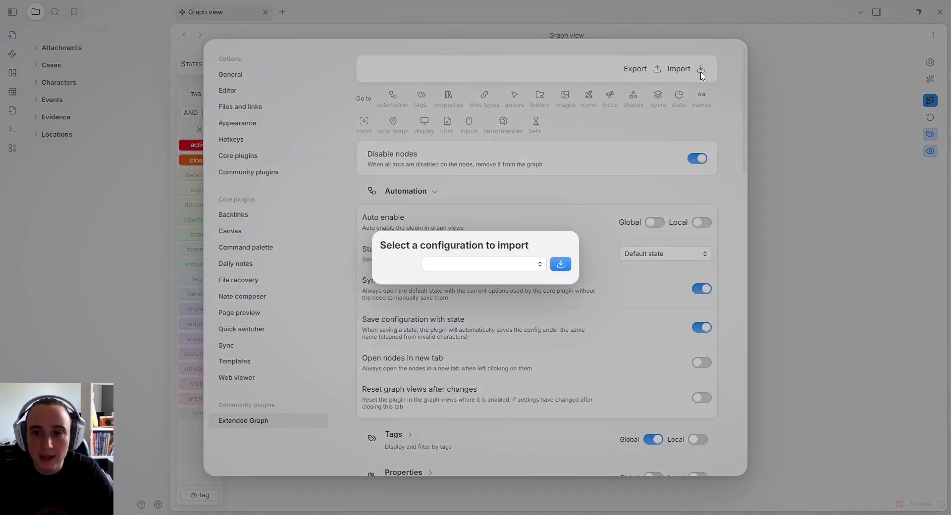
pyautogui.click(499, 268)
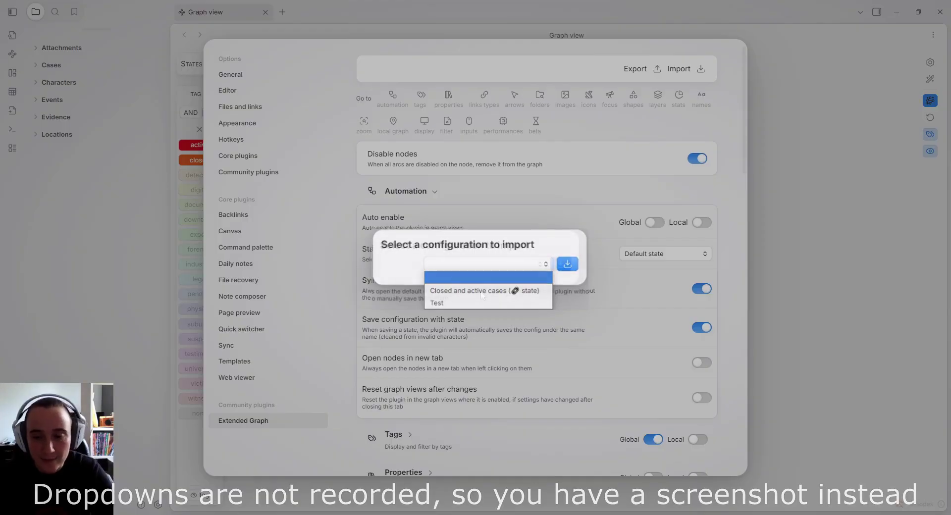
pyautogui.click(614, 298)
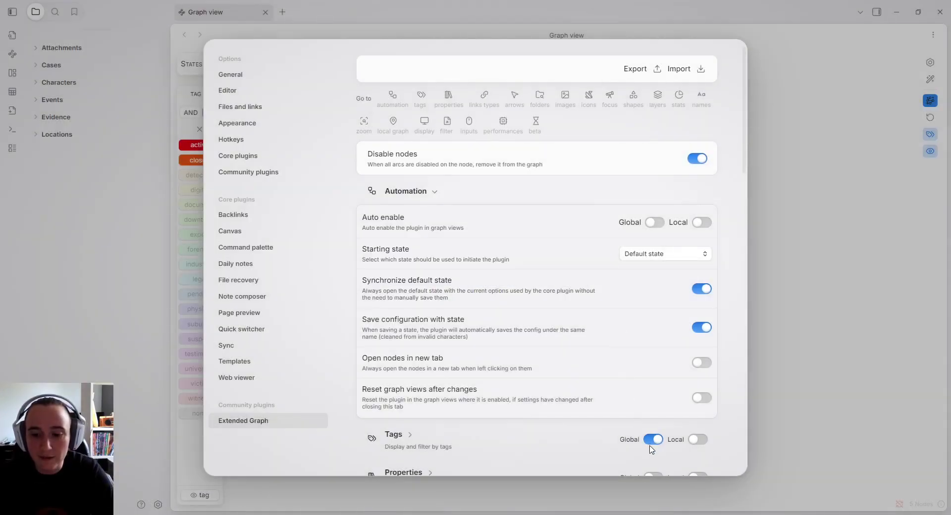
# Turn off the Tags feature for global graphs and restart the plugin in the graph view
pyautogui.click(884, 234)
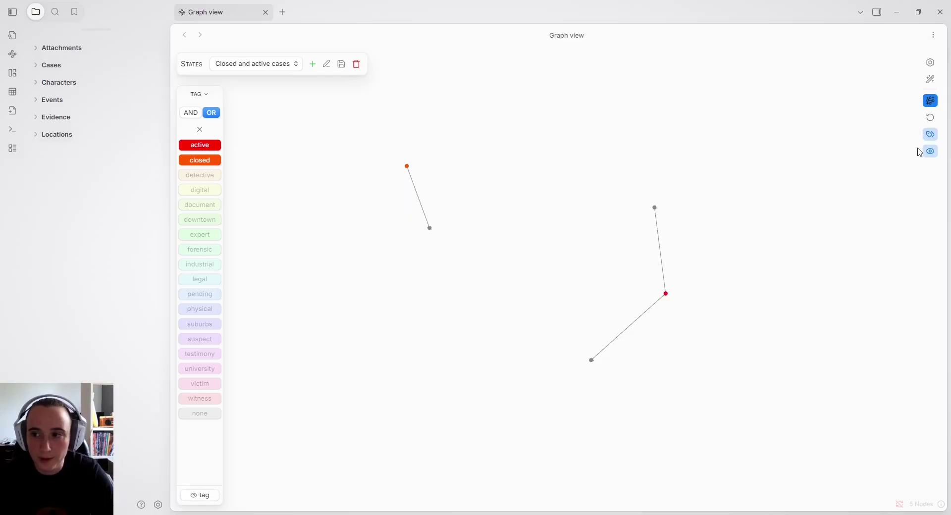
pyautogui.click(931, 101)
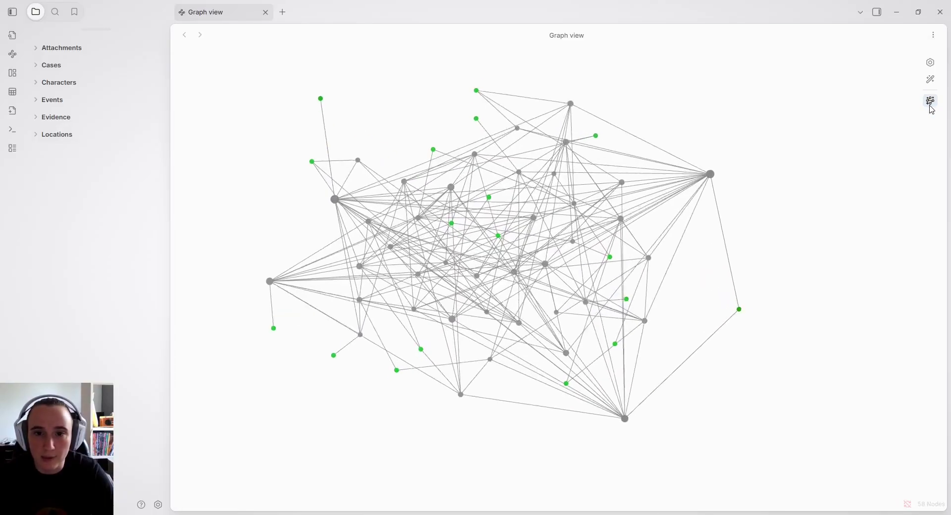
pyautogui.click(931, 101)
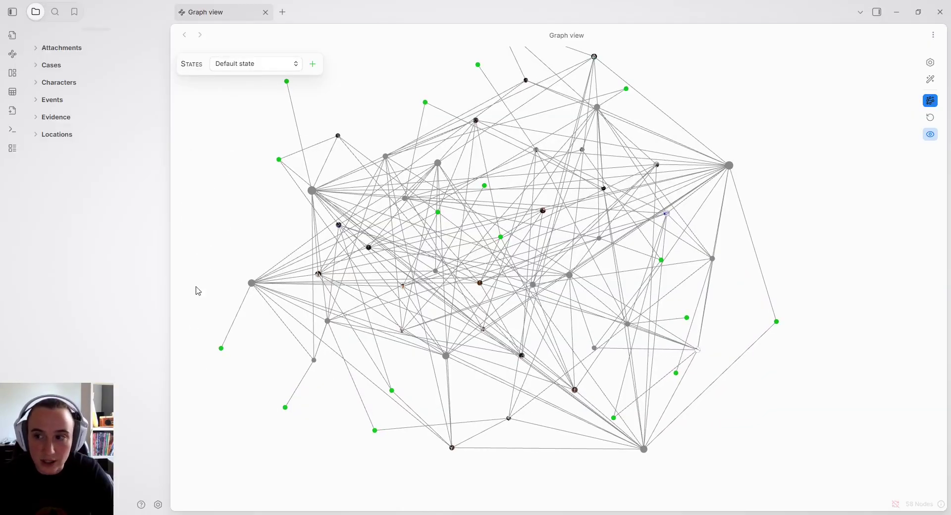
# Switch the graph to the Closed and active cases state and move the Mall Break-in node toward the centre
pyautogui.click(249, 93)
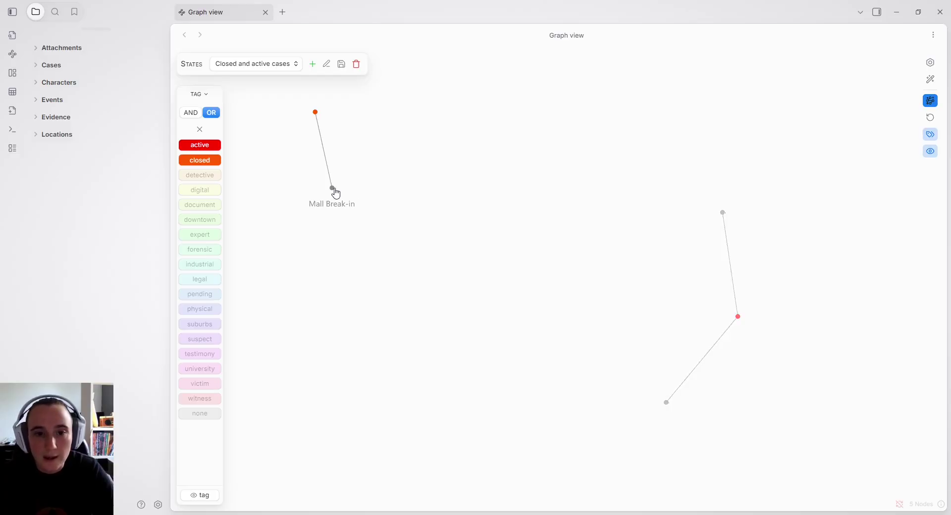
pyautogui.moveTo(332, 189); pyautogui.dragTo(467, 248)
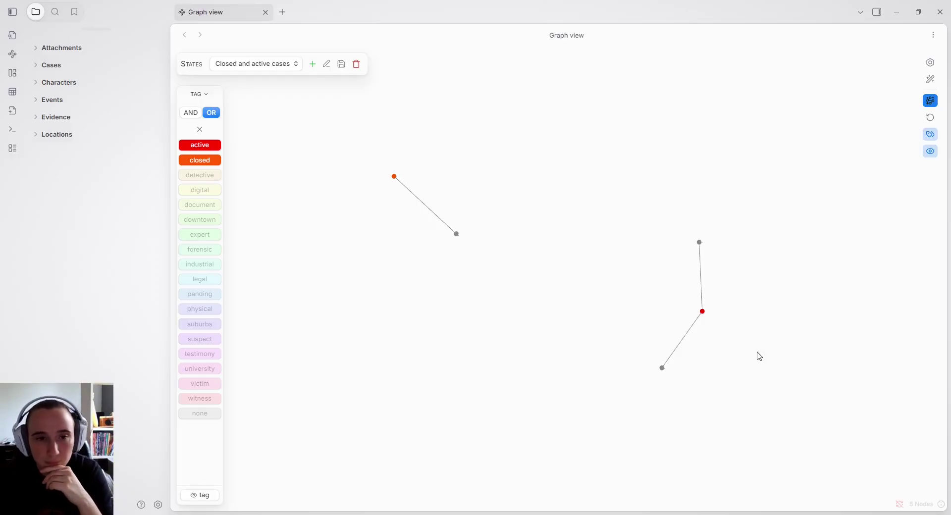
# Disable Save configuration with state in the Extended Graph automation settings
pyautogui.click(158, 505)
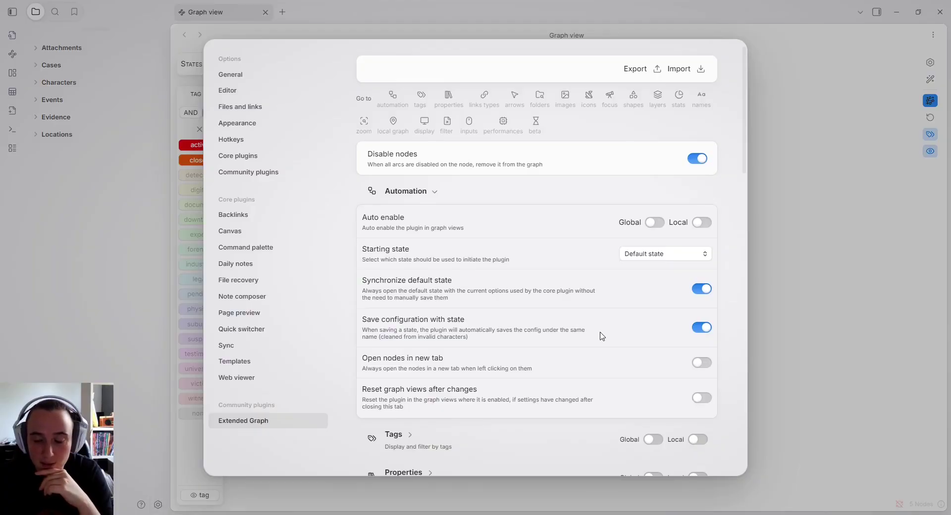
pyautogui.scroll(-2, 544, 367)
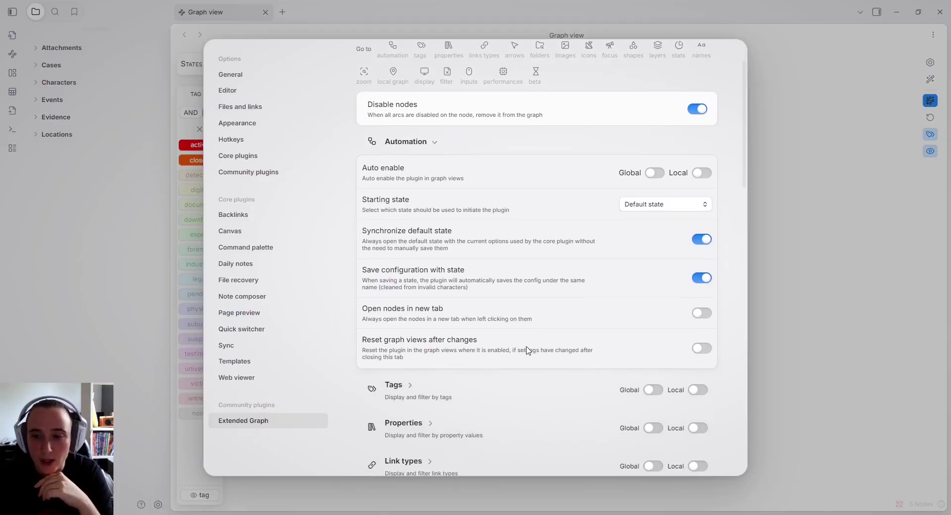
pyautogui.click(698, 279)
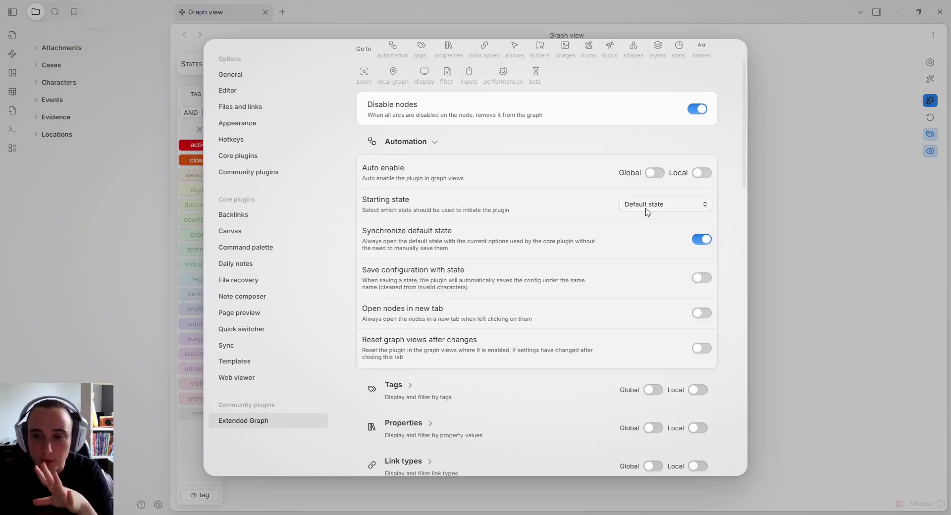
# Turn on Link types and turn off node images from a property, both for global graphs
pyautogui.scroll(-3, 545, 333)
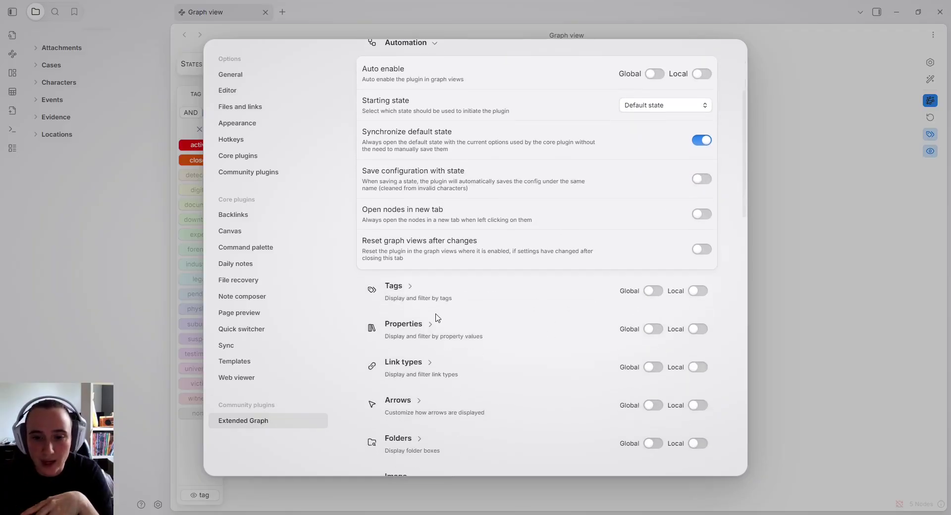
pyautogui.scroll(-3, 437, 317)
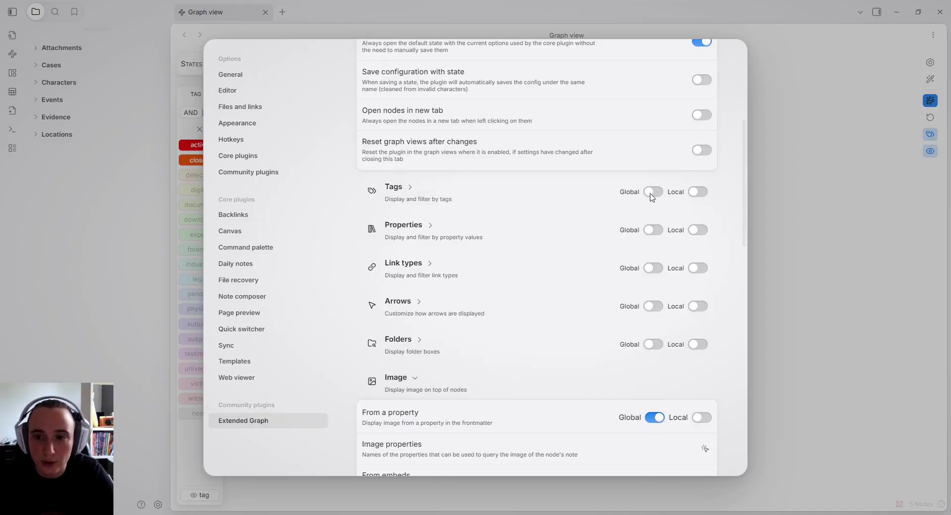
pyautogui.click(652, 268)
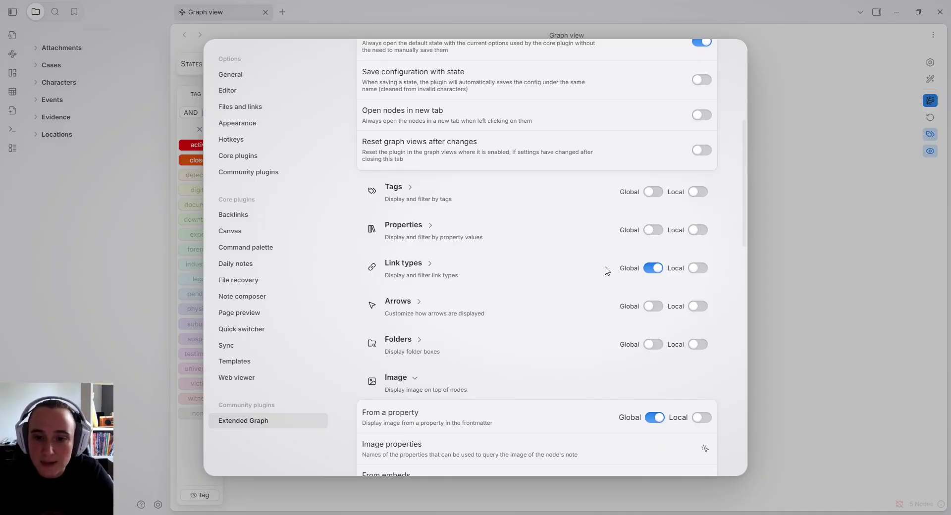
pyautogui.scroll(-3, 545, 307)
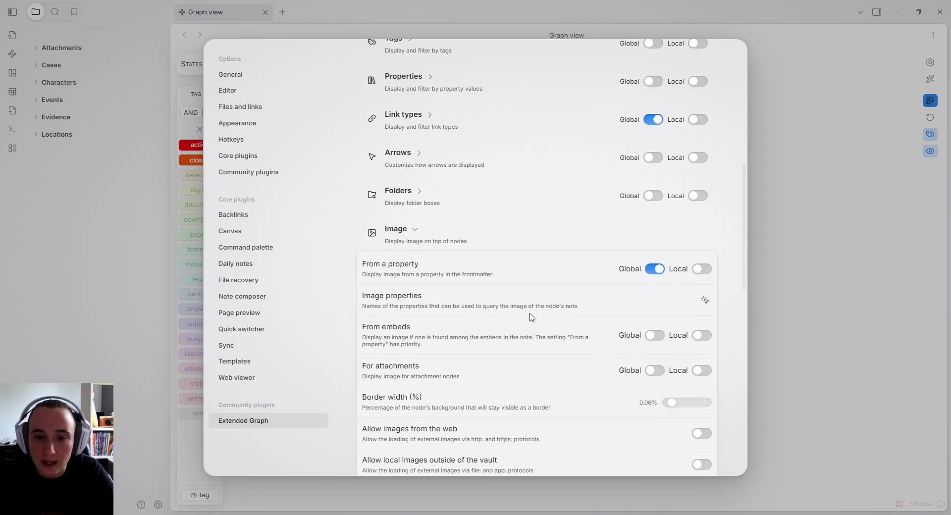
pyautogui.click(655, 269)
# Restart the plugin in the graph view and inspect how the changed feature settings affect the links and nodes
pyautogui.click(790, 213)
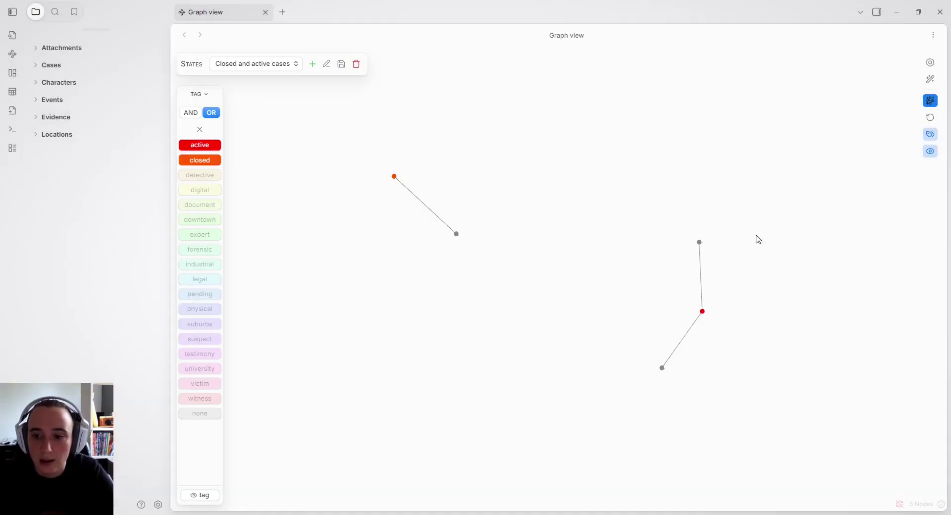
pyautogui.click(929, 103)
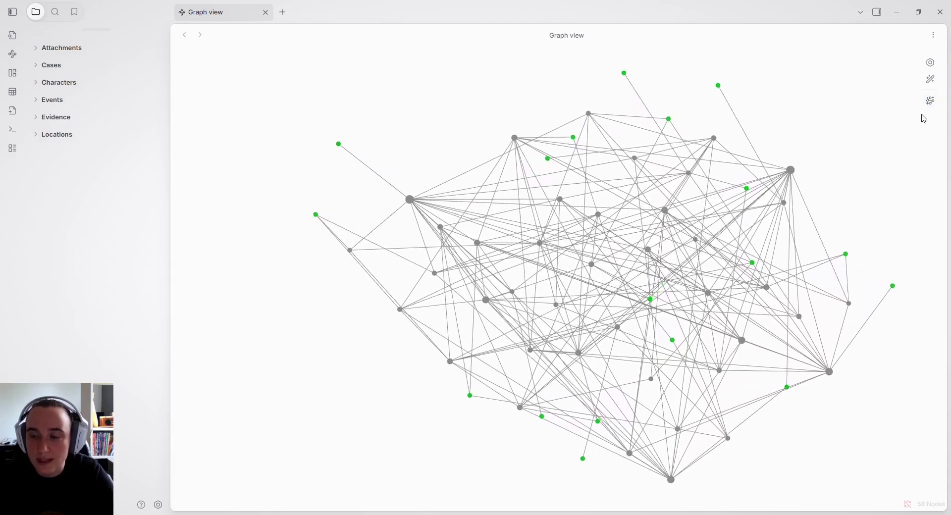
pyautogui.click(929, 100)
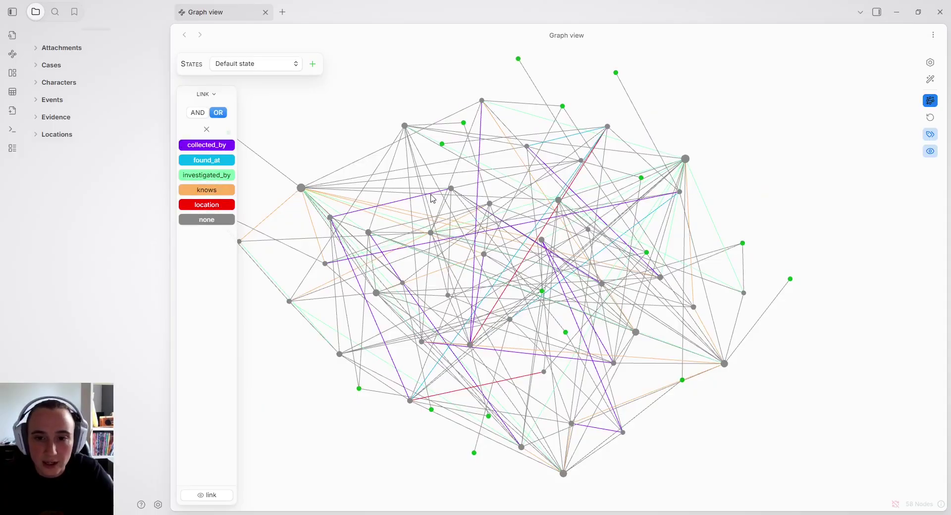
# Enable Reset graph views after changes in the Extended Graph automation settings
pyautogui.click(158, 505)
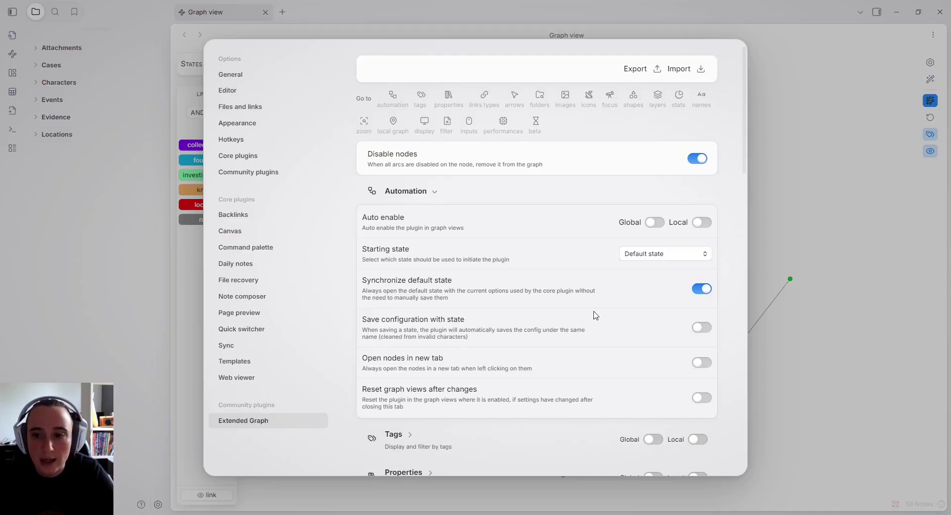
pyautogui.scroll(-5, 595, 315)
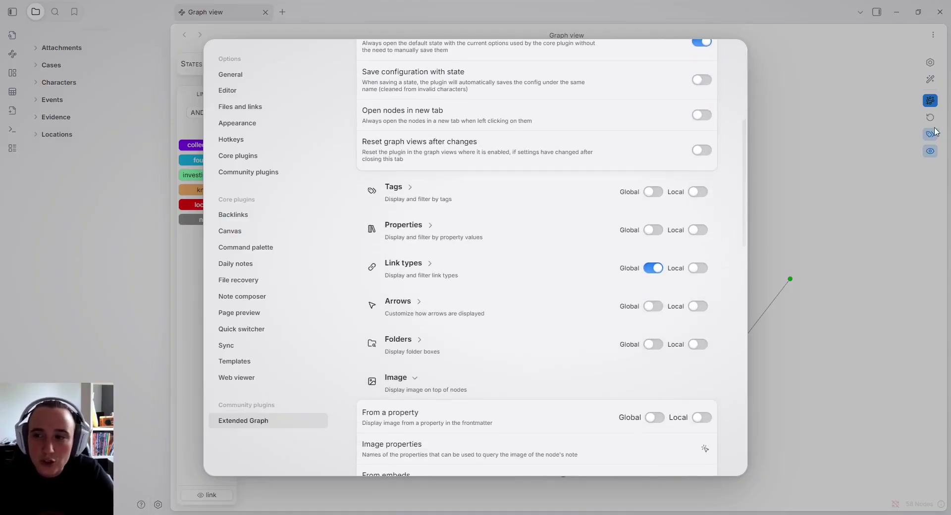
pyautogui.scroll(1, 620, 208)
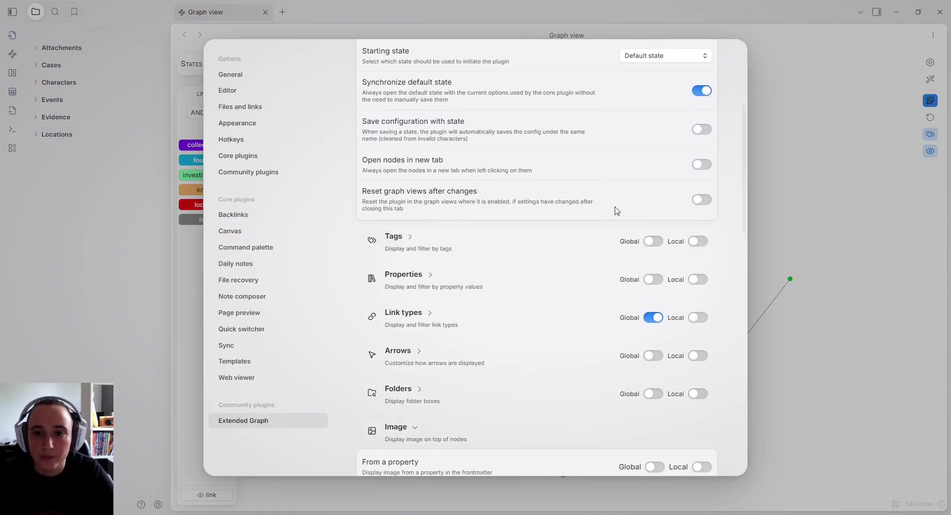
pyautogui.click(701, 200)
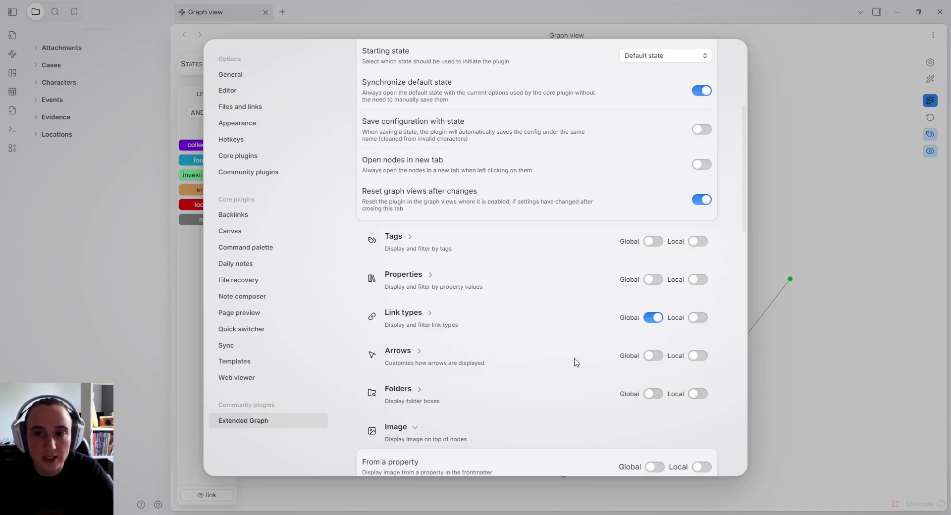
# Turn off Link types and turn on images from a property for global graphs, then return to the graph
pyautogui.scroll(-2, 621, 332)
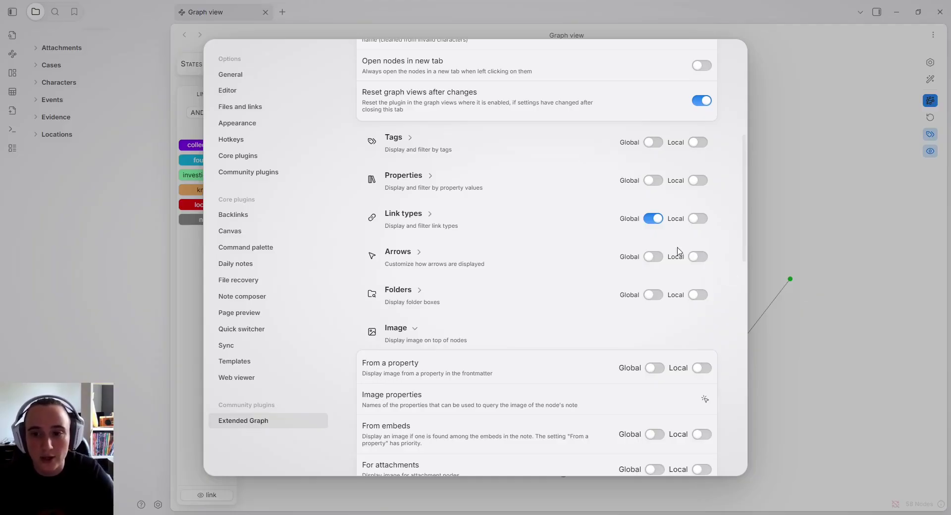
pyautogui.click(657, 220)
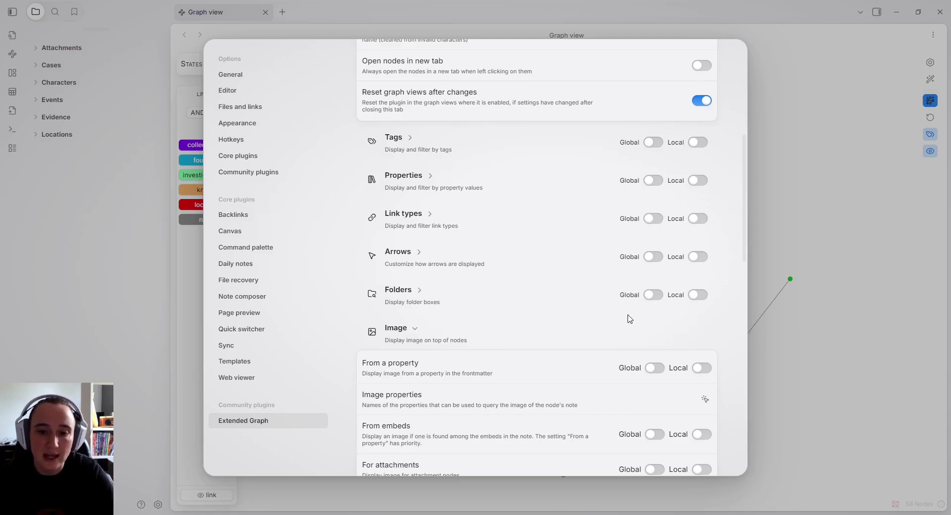
pyautogui.scroll(-4, 628, 318)
pyautogui.click(654, 170)
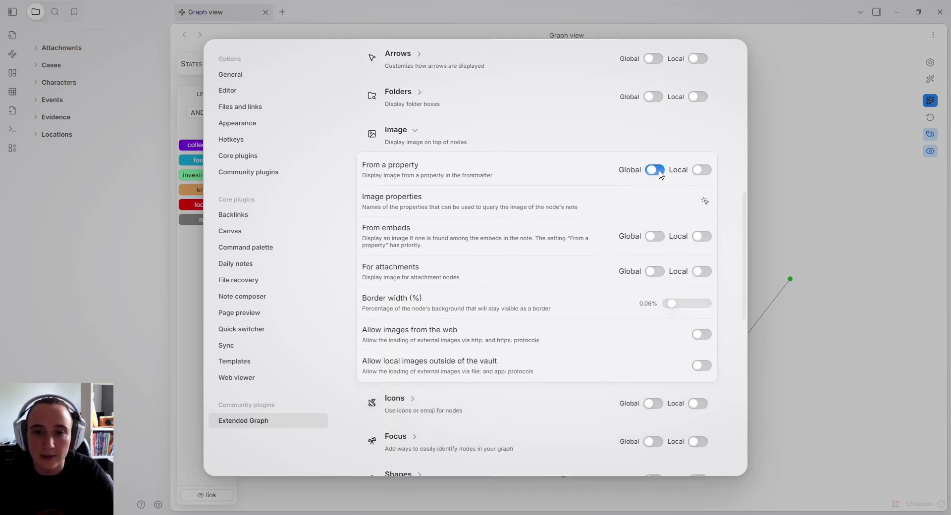
pyautogui.click(791, 175)
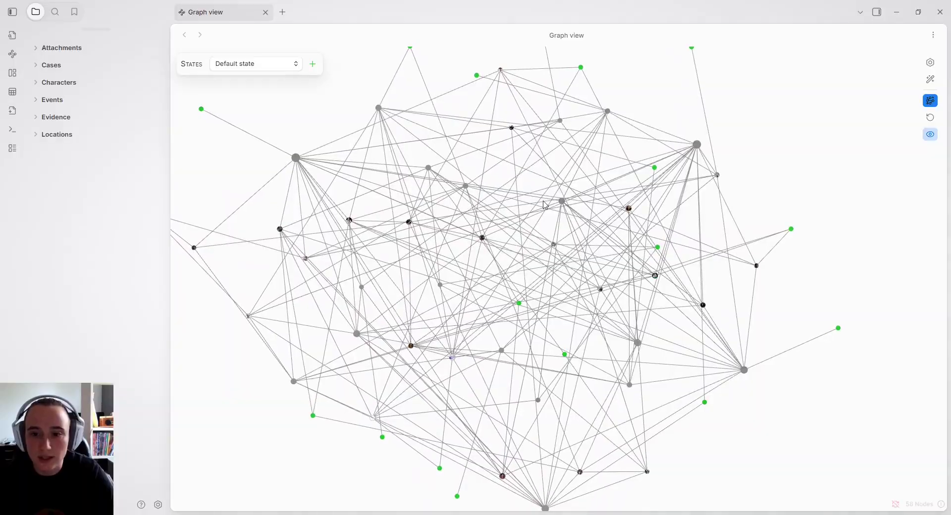
# Examine the node images in the graph up close, moving a character node to a new place
pyautogui.scroll(5, 547, 203)
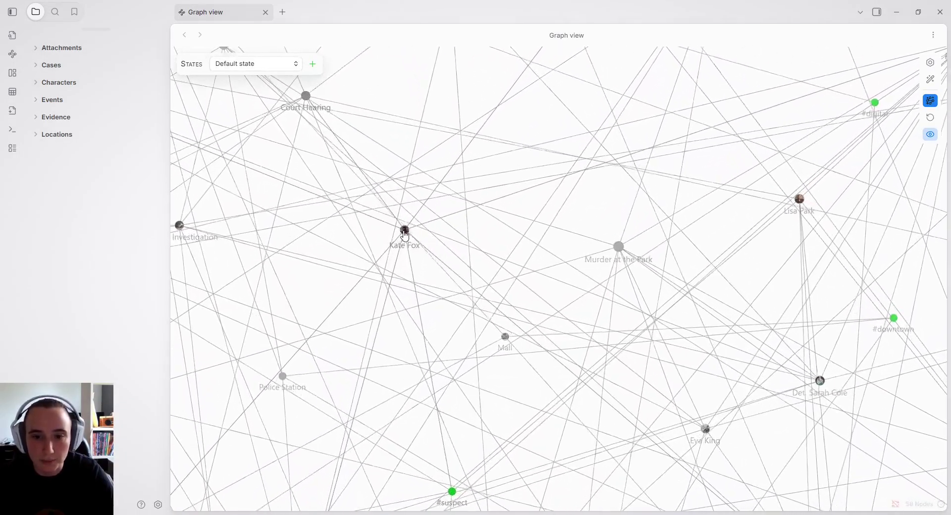
pyautogui.moveTo(404, 238); pyautogui.dragTo(679, 182)
pyautogui.moveTo(595, 288); pyautogui.dragTo(588, 261)
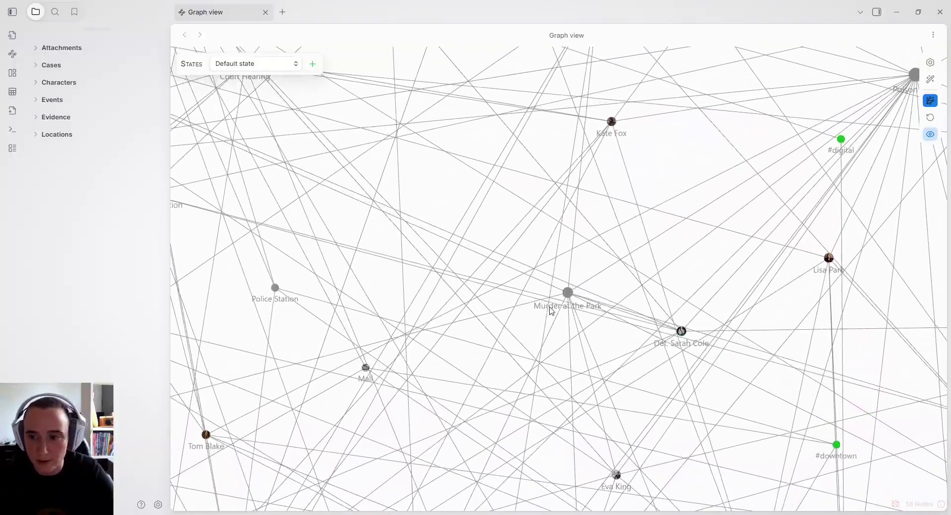
pyautogui.scroll(-5, 550, 311)
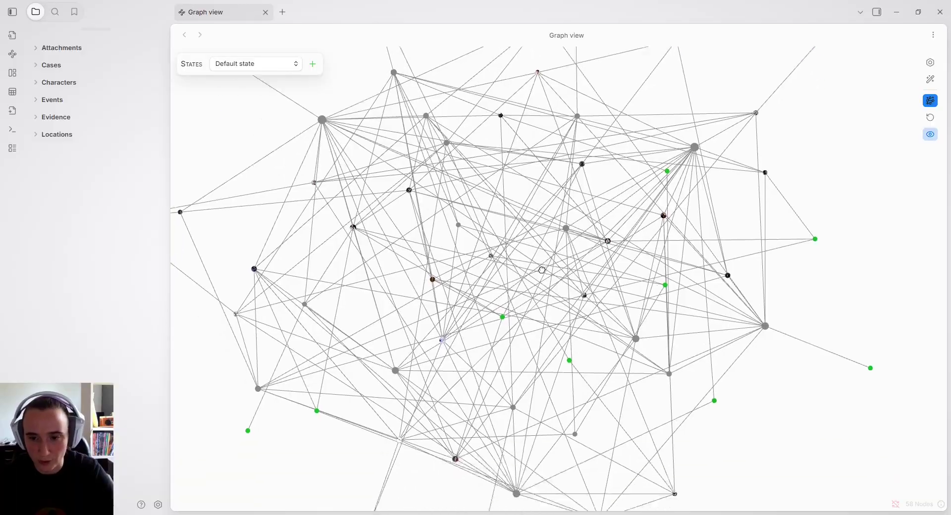
pyautogui.scroll(-3, 577, 226)
pyautogui.scroll(5, 577, 227)
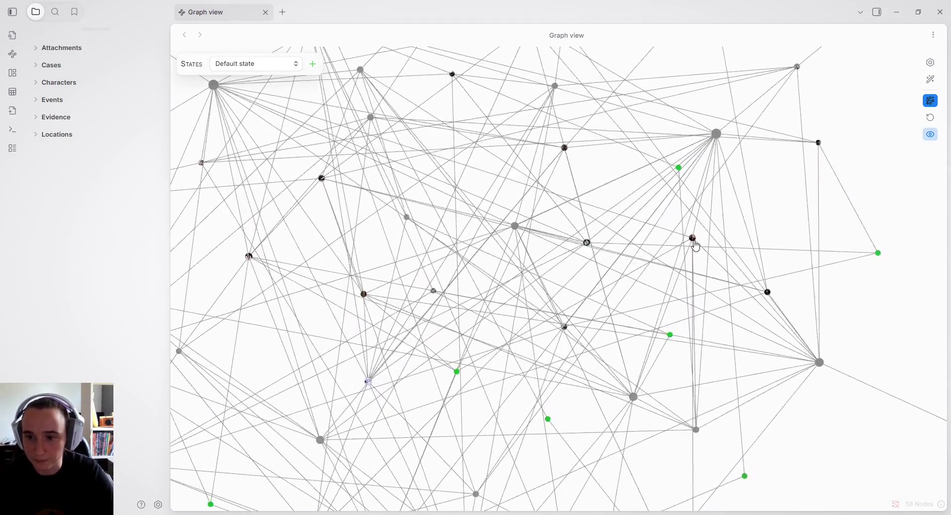
# In the Extended Graph automation settings, enable Open nodes in new tab and disable Reset graph views after changes and Synchronize default state
pyautogui.click(158, 505)
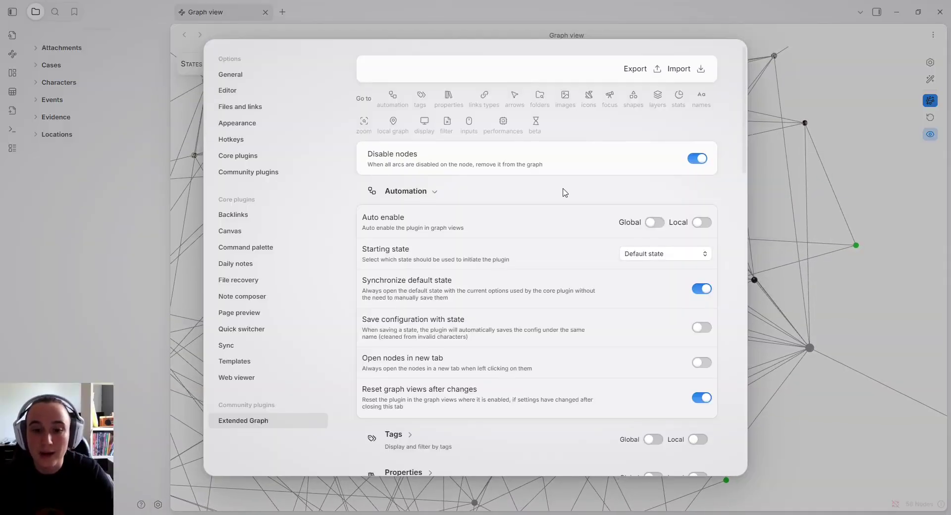
pyautogui.click(703, 364)
pyautogui.click(705, 397)
pyautogui.click(705, 289)
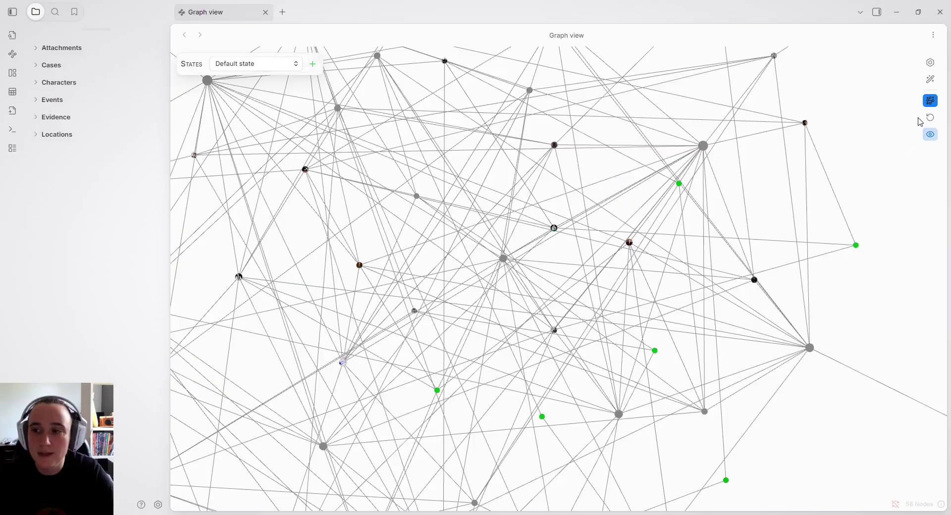
pyautogui.click(887, 177)
# Turn off Extended Graph in the graph view, and test opening the Crime Scene C note from its node before closing it
pyautogui.click(927, 104)
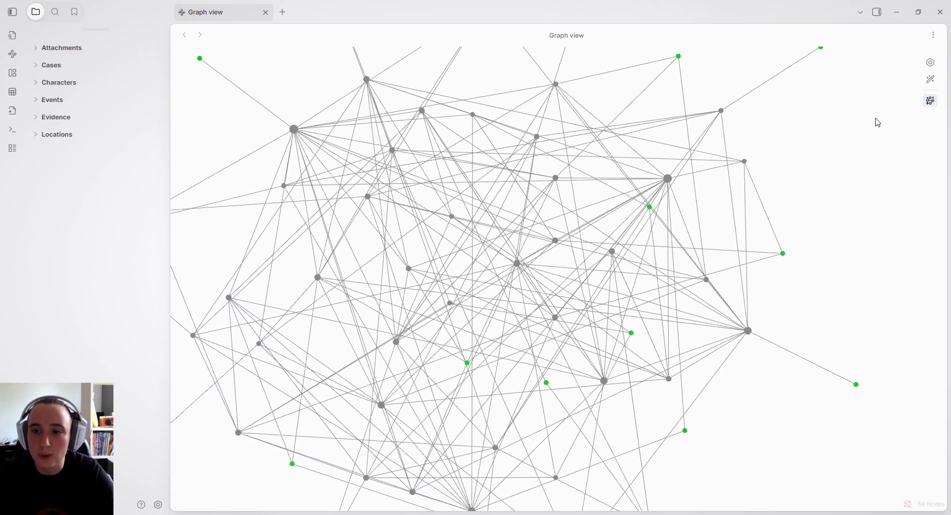
pyautogui.rightClick(537, 143)
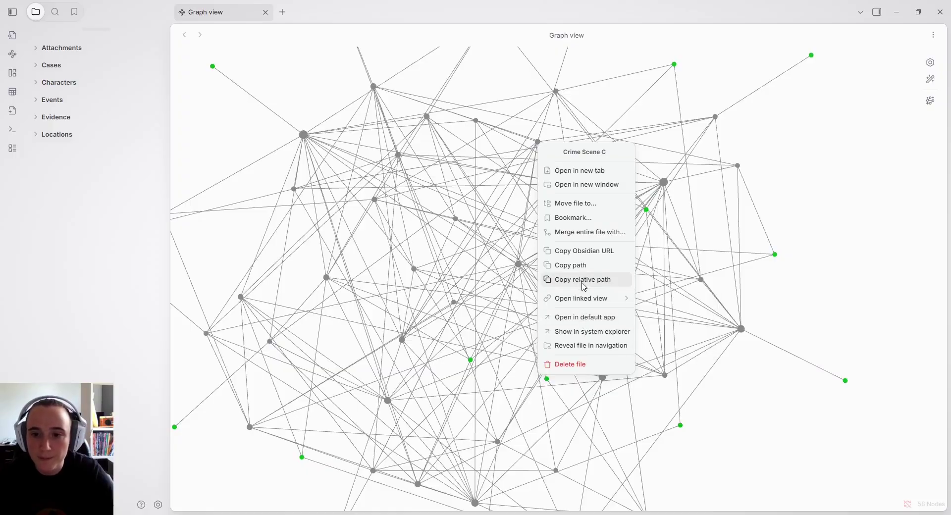
pyautogui.click(647, 159)
pyautogui.click(538, 145)
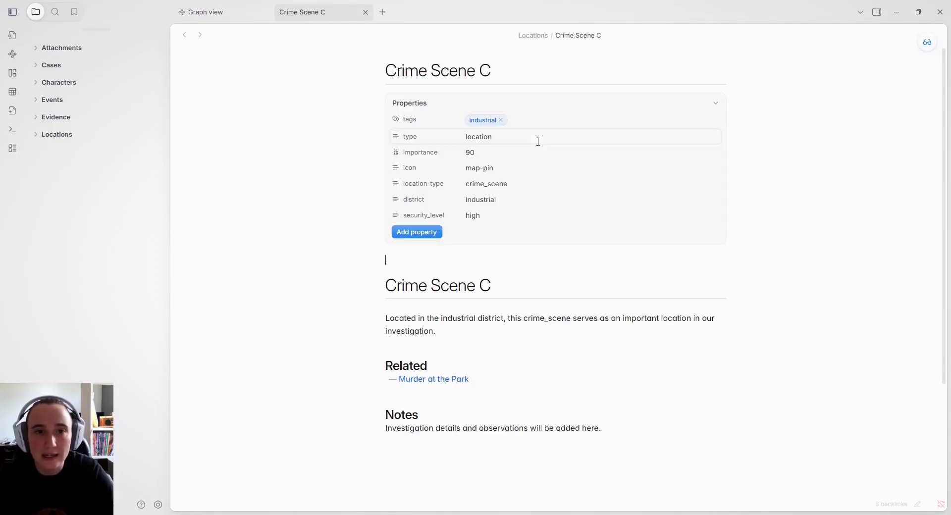
pyautogui.click(367, 12)
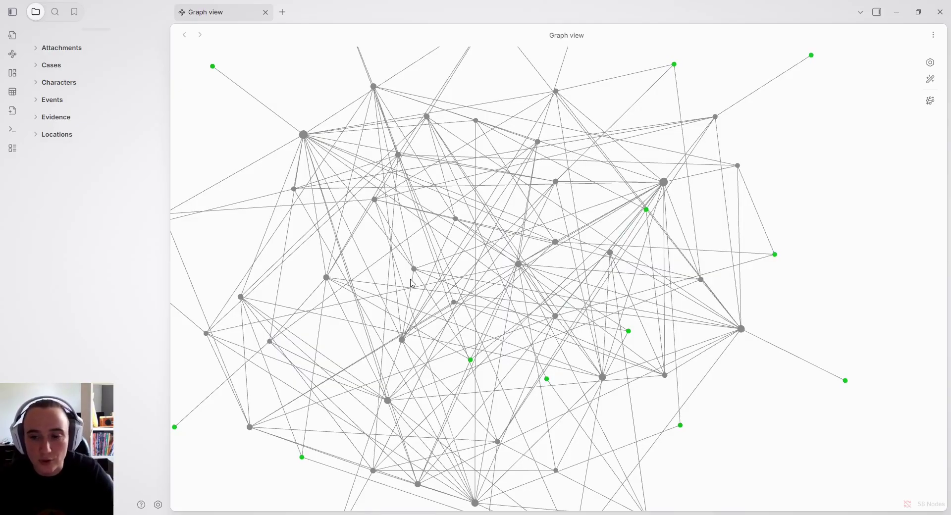
# Turn Extended Graph back on in the graph view, and test opening the Poison Case note from its node before closing it
pyautogui.click(158, 505)
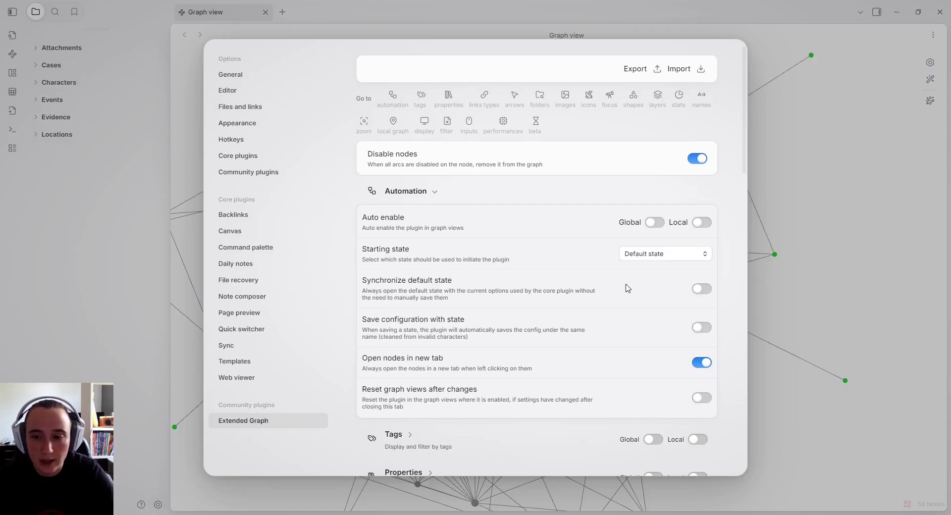
pyautogui.click(837, 282)
pyautogui.click(930, 101)
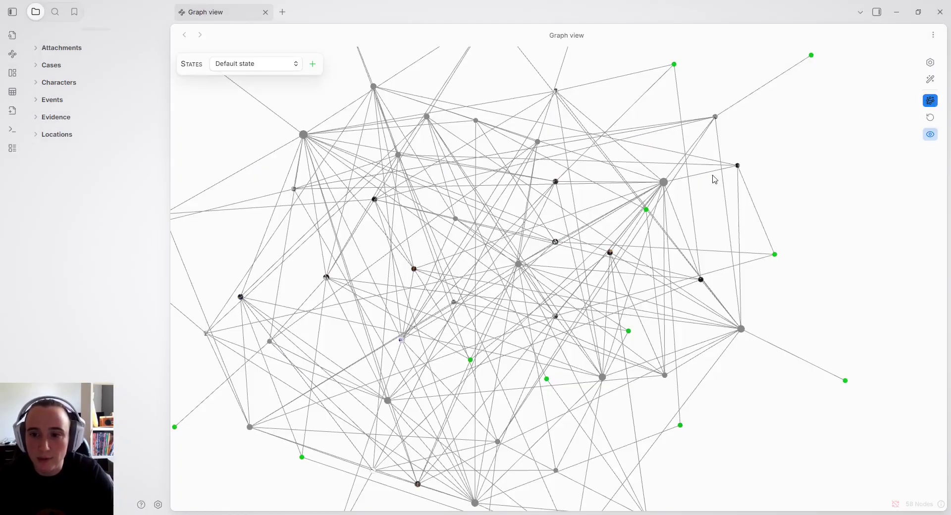
pyautogui.click(664, 184)
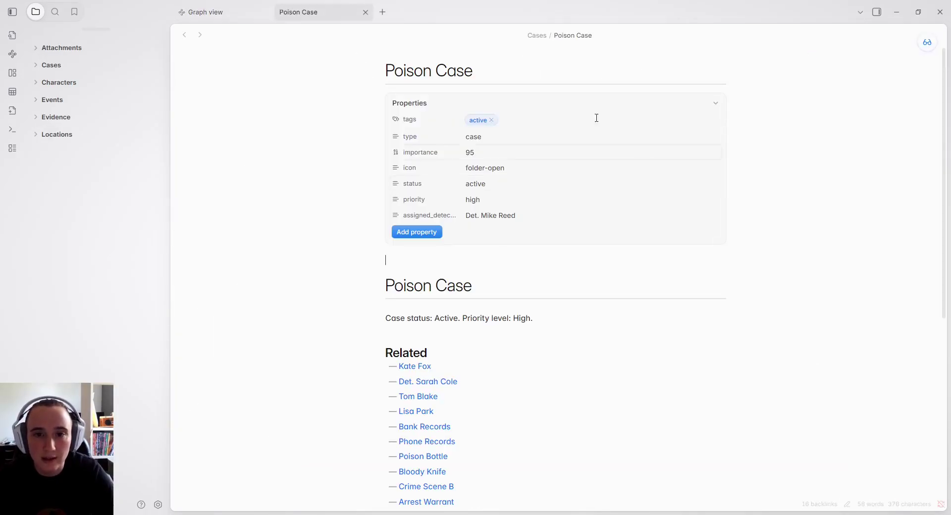
pyautogui.click(365, 12)
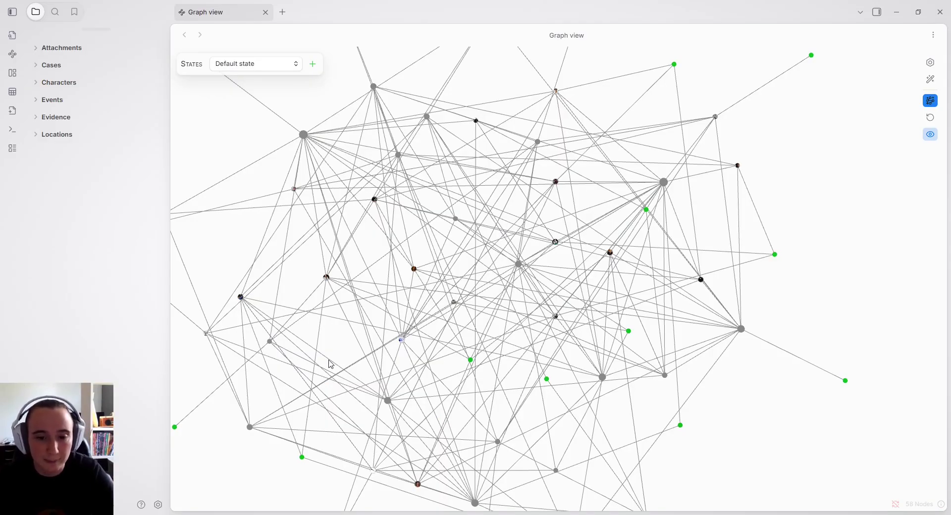
# Disable Open nodes in new tab in the Extended Graph automation settings and look over the feature sections below
pyautogui.click(158, 504)
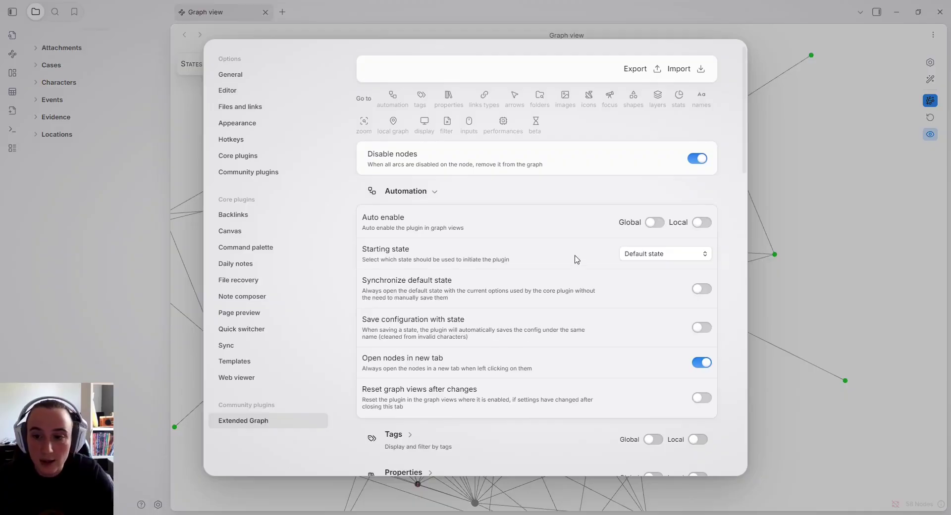
pyautogui.click(702, 363)
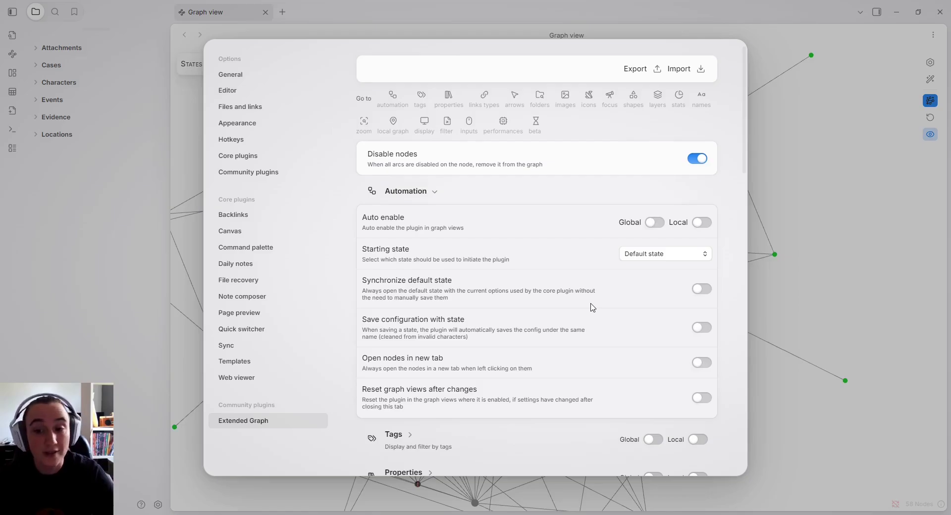
pyautogui.scroll(-4, 593, 307)
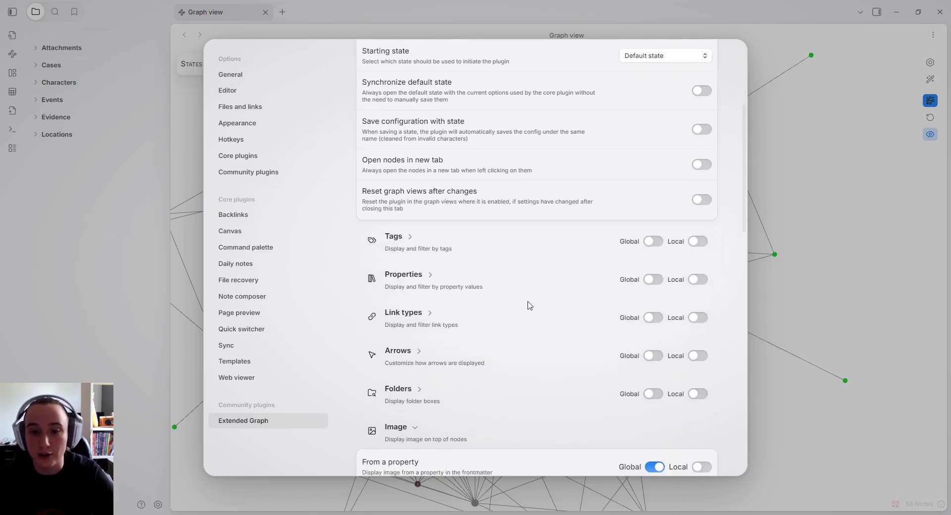
pyautogui.scroll(1, 490, 299)
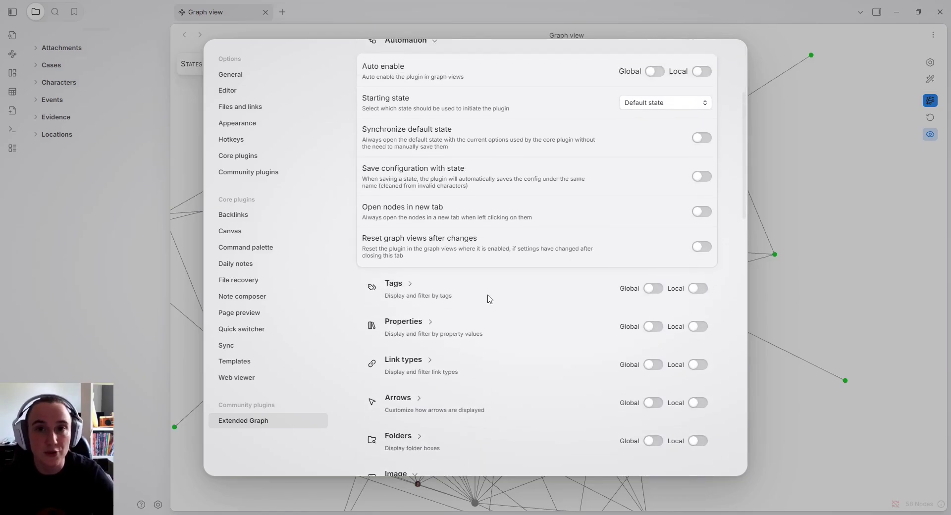